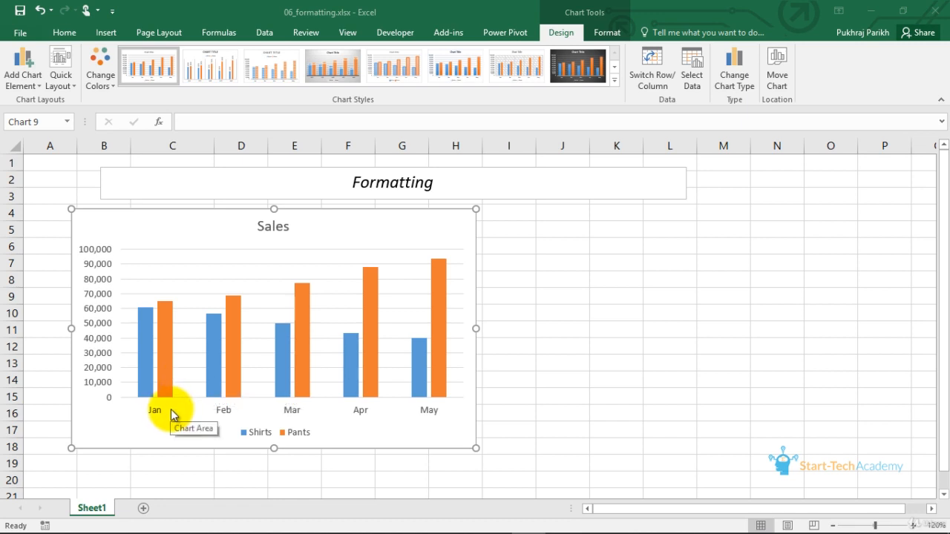
- Open the formatting options for the chart's horizontal category axis
left_click(223, 410)
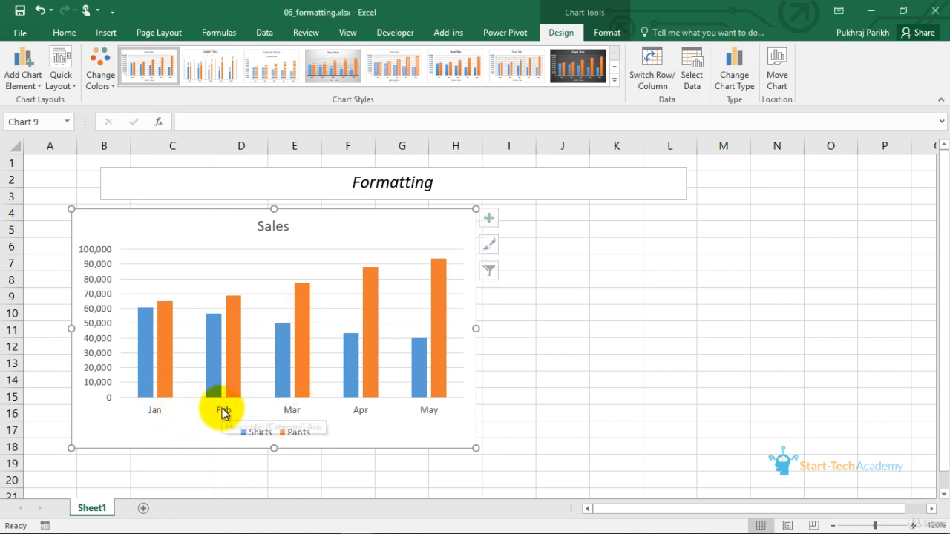
left_click(223, 412)
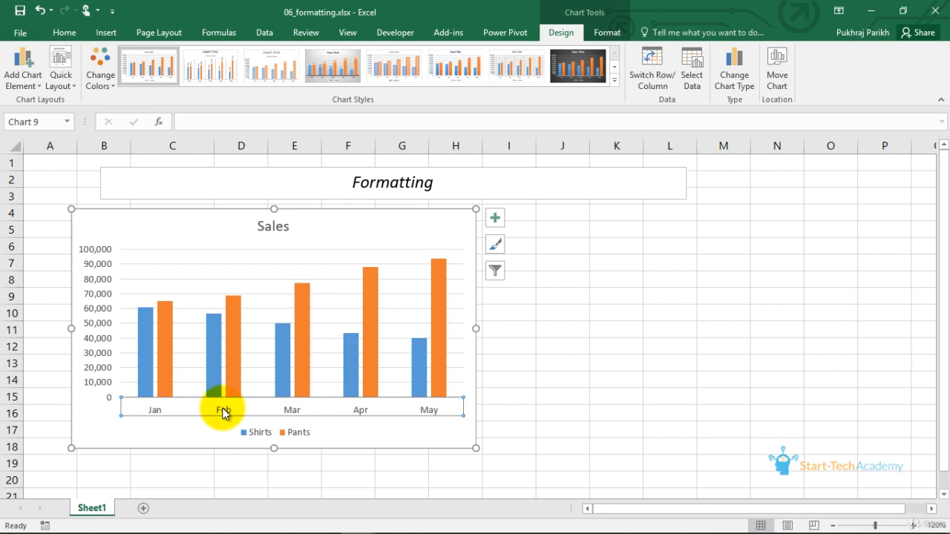
right_click(223, 413)
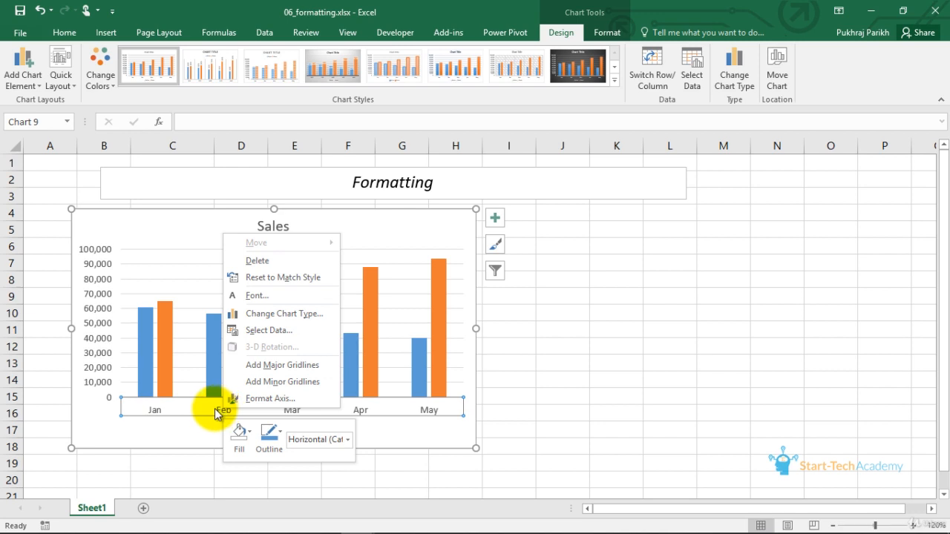
left_click(271, 398)
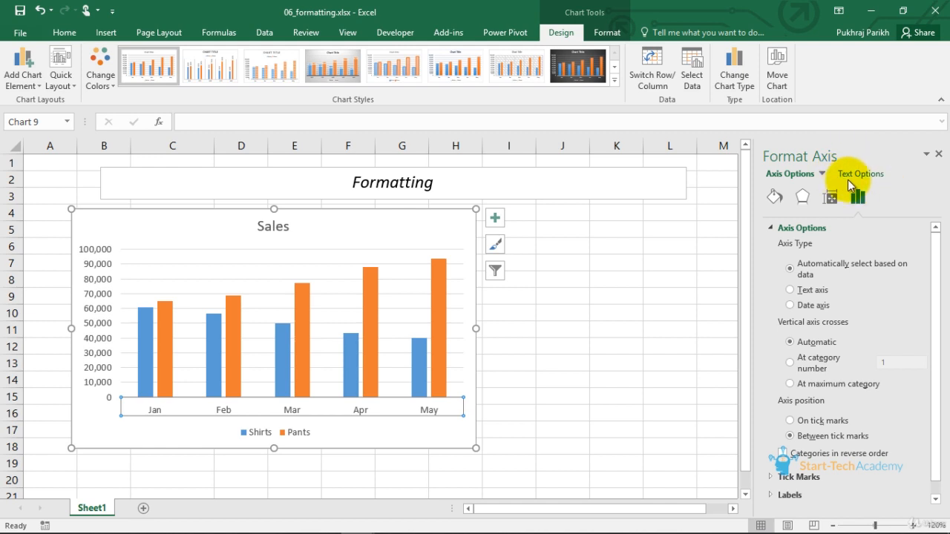
- Switch the formatting target to Chart Area and review its fill, border, effects and size options
left_click(822, 174)
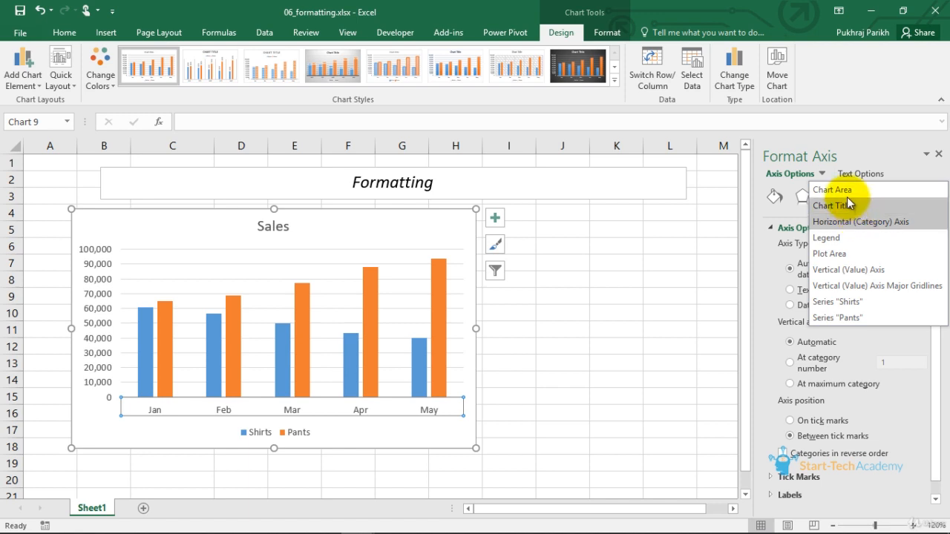
left_click(846, 191)
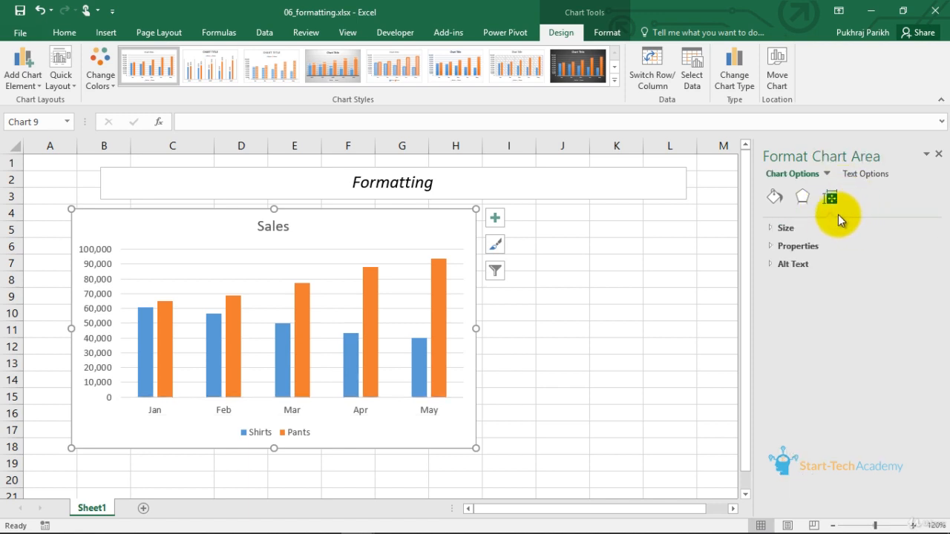
left_click(779, 206)
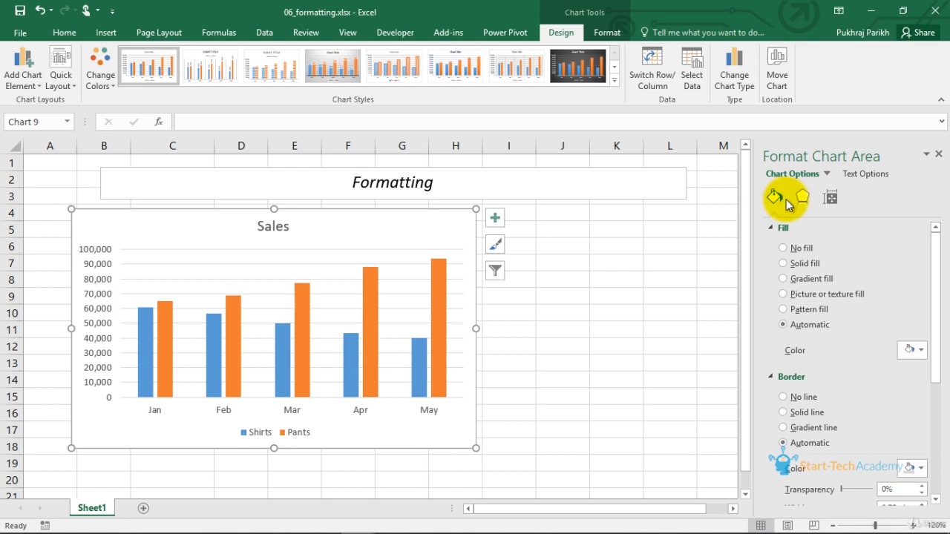
left_click(802, 204)
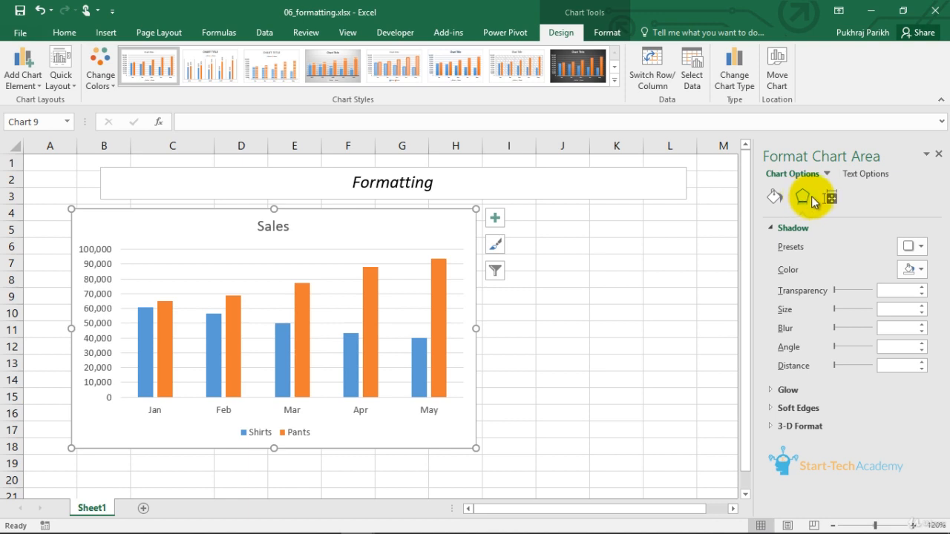
left_click(831, 198)
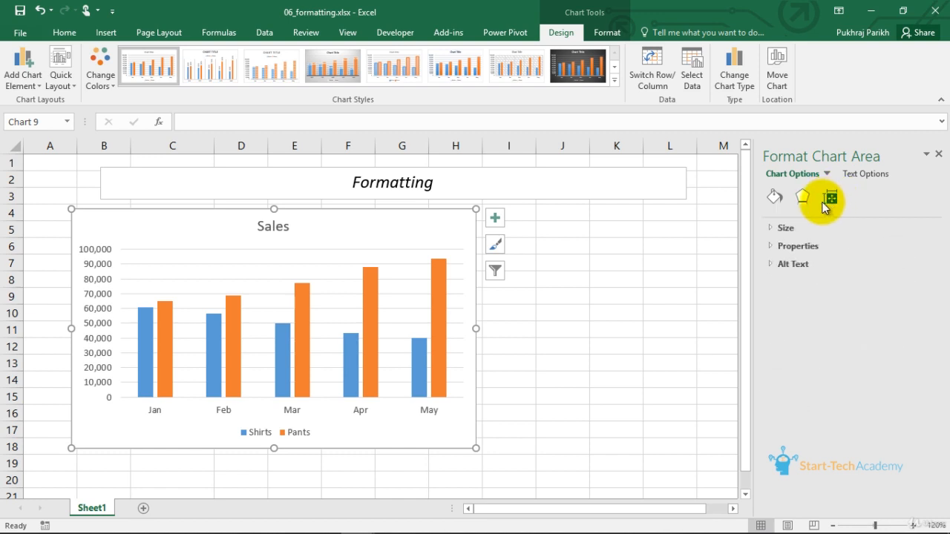
left_click(772, 228)
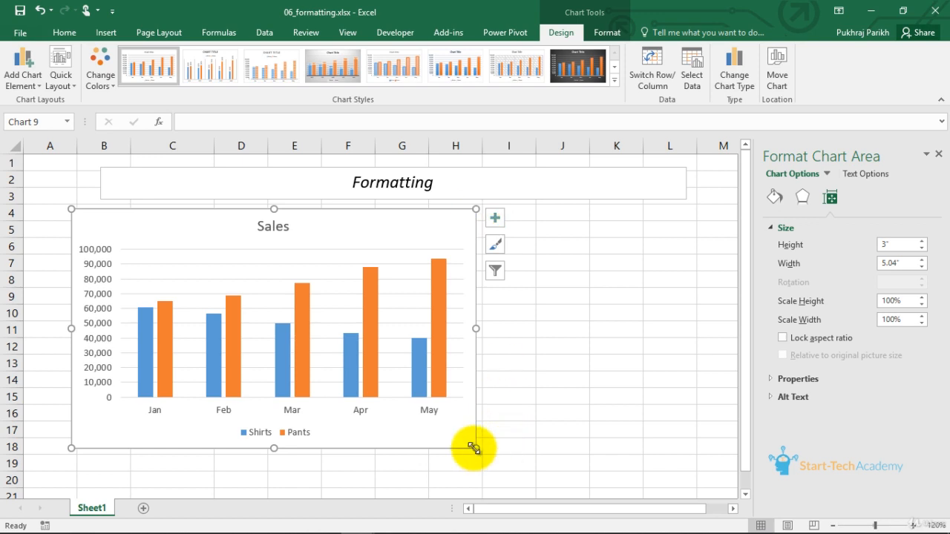
- Enlarge the chart to about 5.3" wide and set its height to 3.2"
left_click_drag(478, 450, 495, 469)
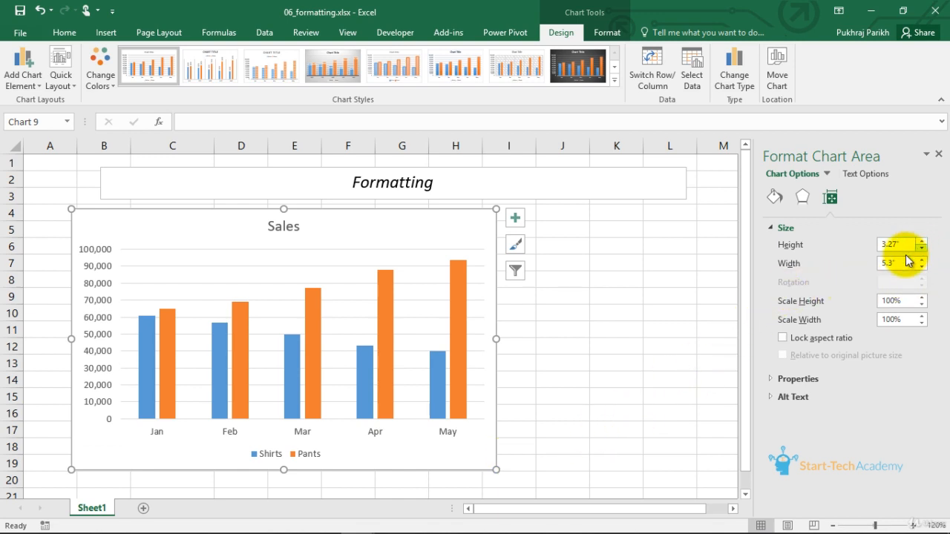
double_click(897, 264)
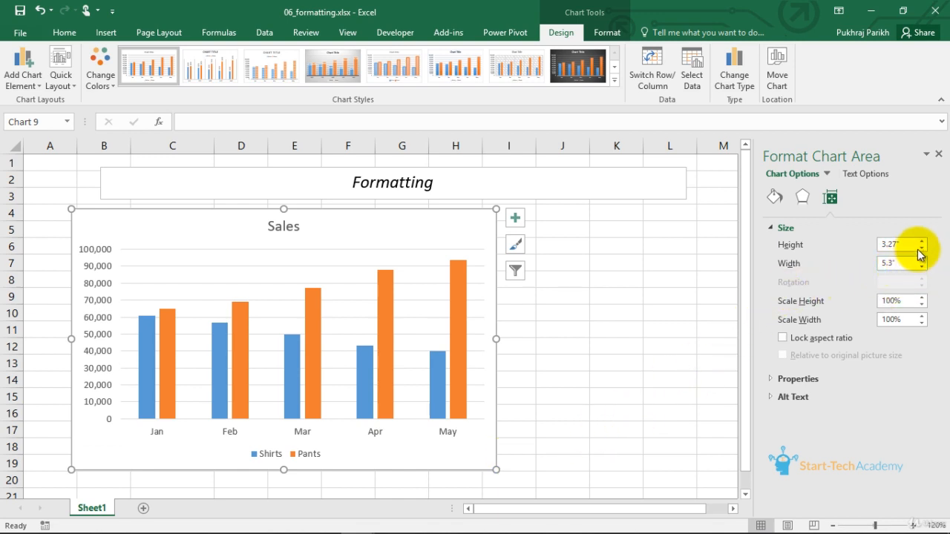
left_click(922, 241)
left_click(922, 241)
left_click(921, 241)
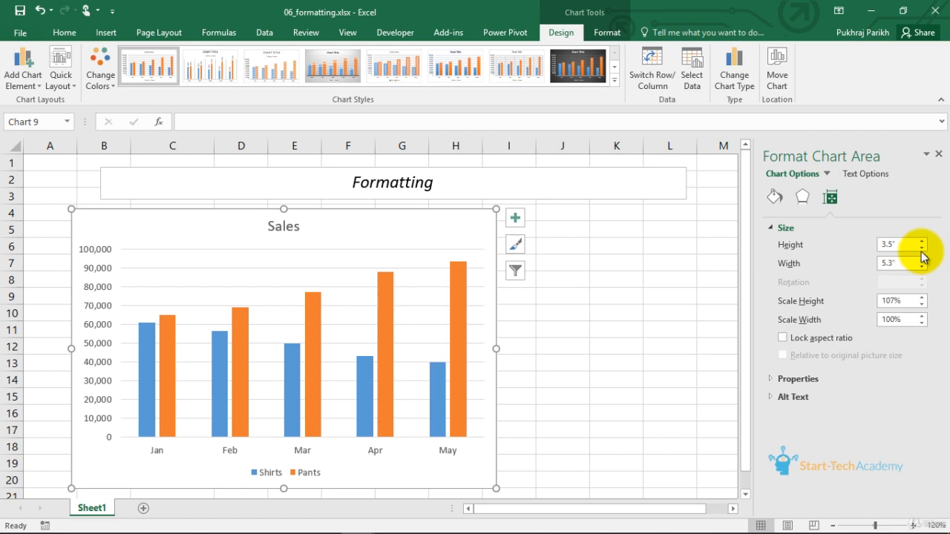
left_click(921, 247)
left_click(922, 248)
left_click(921, 248)
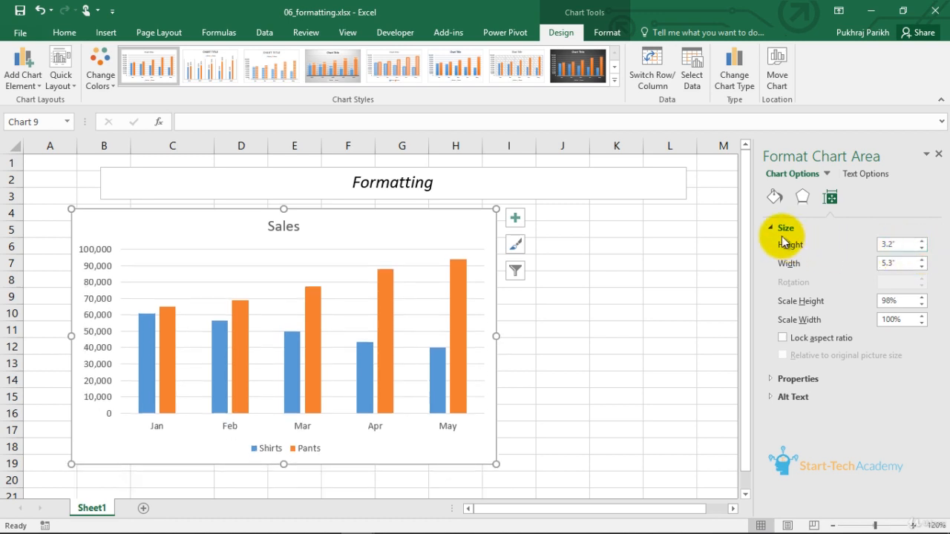
- Give the chart area a solid line border in the dark blue-gray theme color
left_click(776, 199)
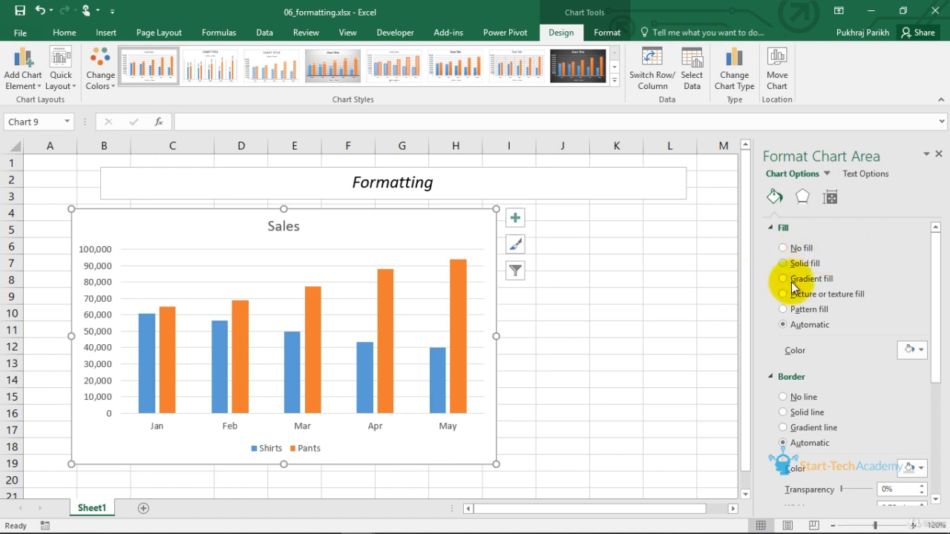
scroll(823, 392, "down", 1)
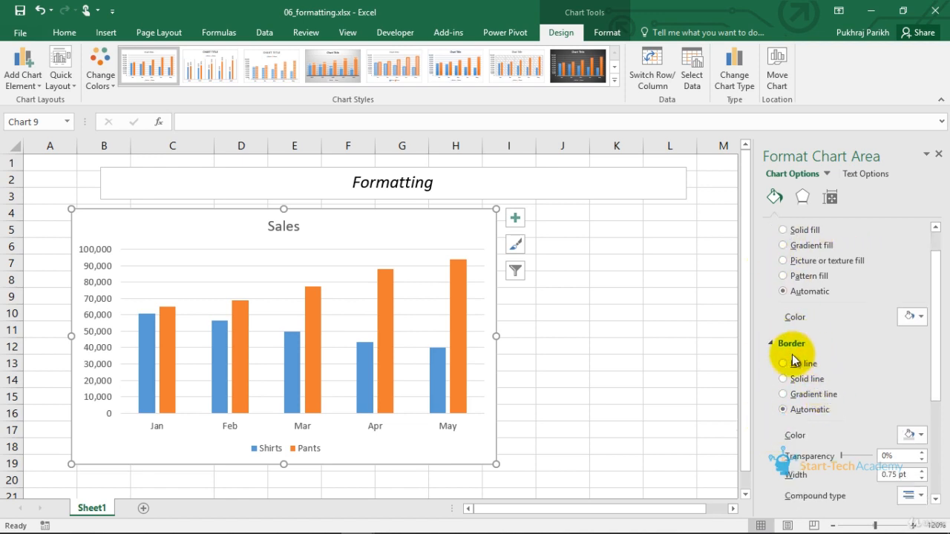
scroll(792, 358, "up", 1)
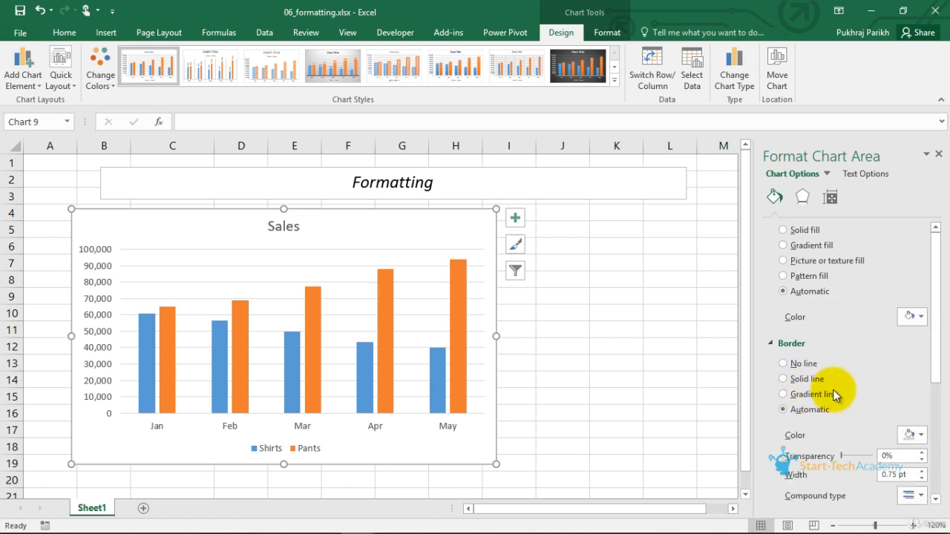
scroll(816, 394, "down", 1)
left_click(785, 379)
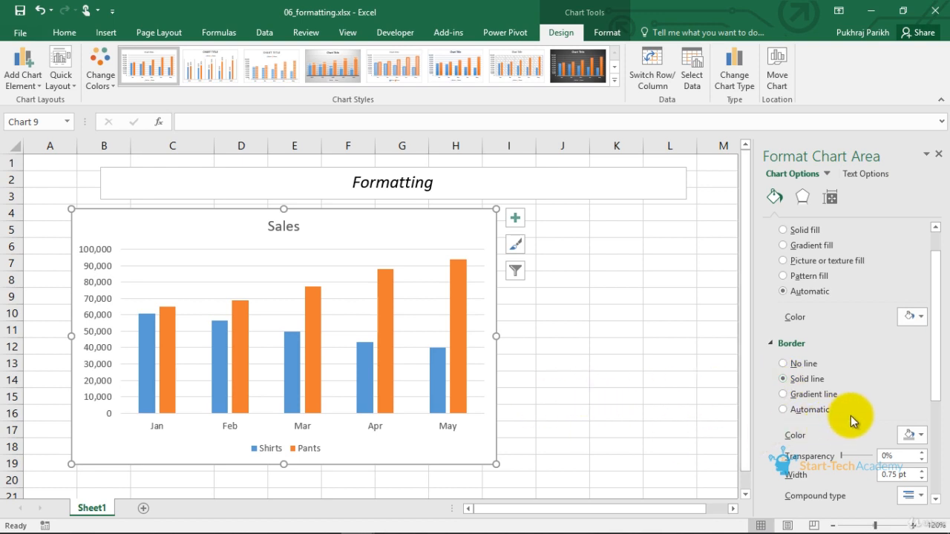
scroll(851, 415, "down", 1)
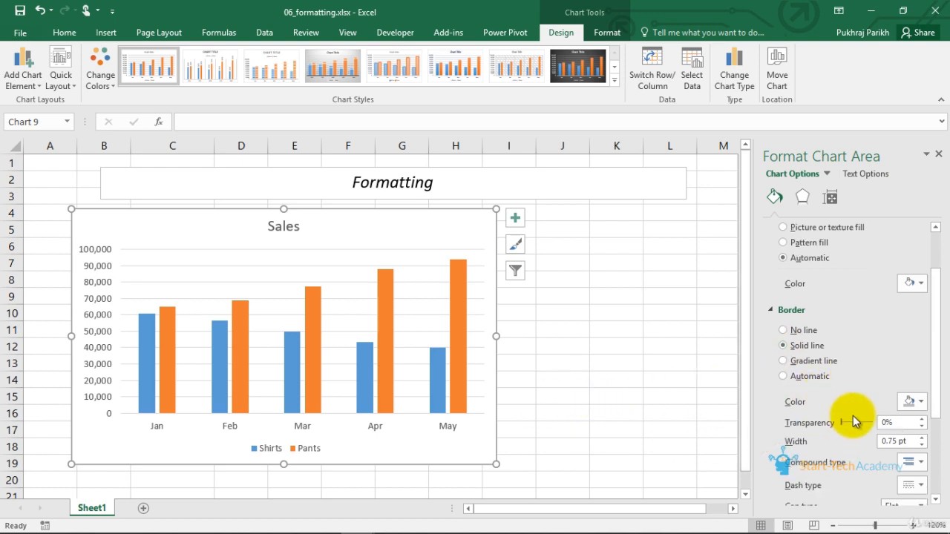
left_click(920, 402)
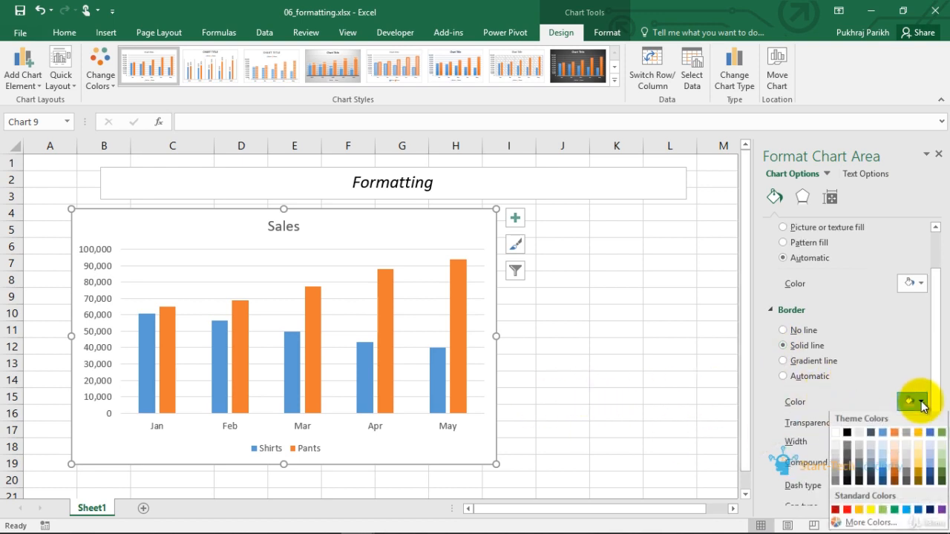
left_click(873, 431)
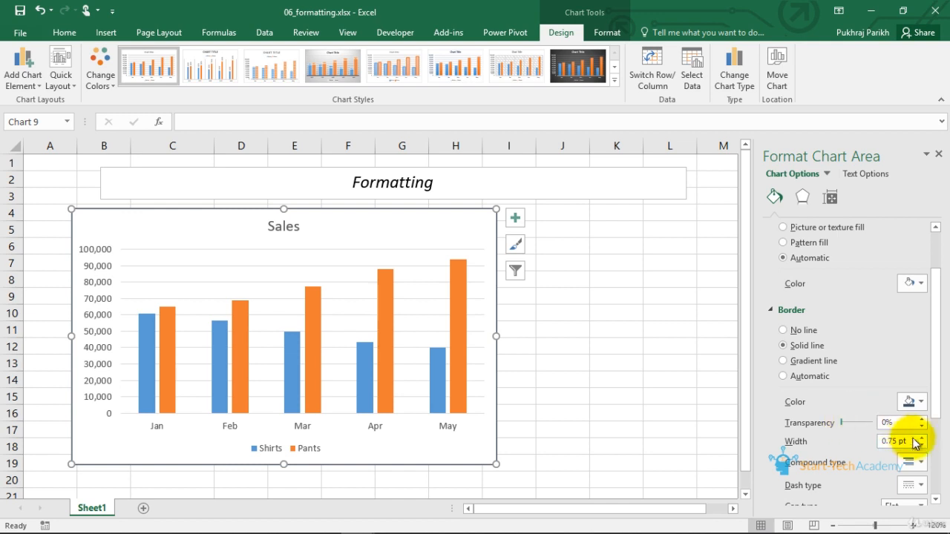
- Increase the chart area's border width to 2.25 pt and deselect the chart
left_click(921, 437)
left_click(921, 437)
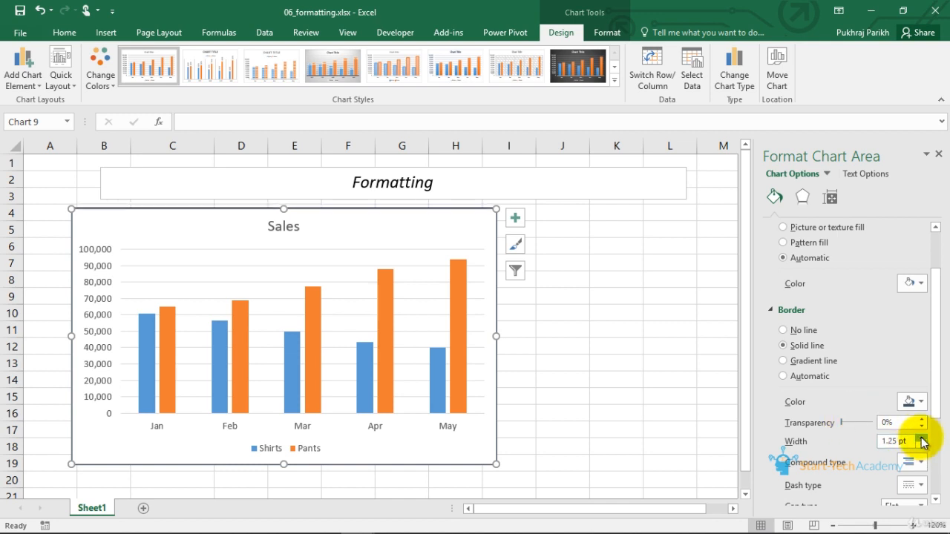
left_click(921, 437)
left_click(922, 437)
left_click(921, 437)
left_click(921, 437)
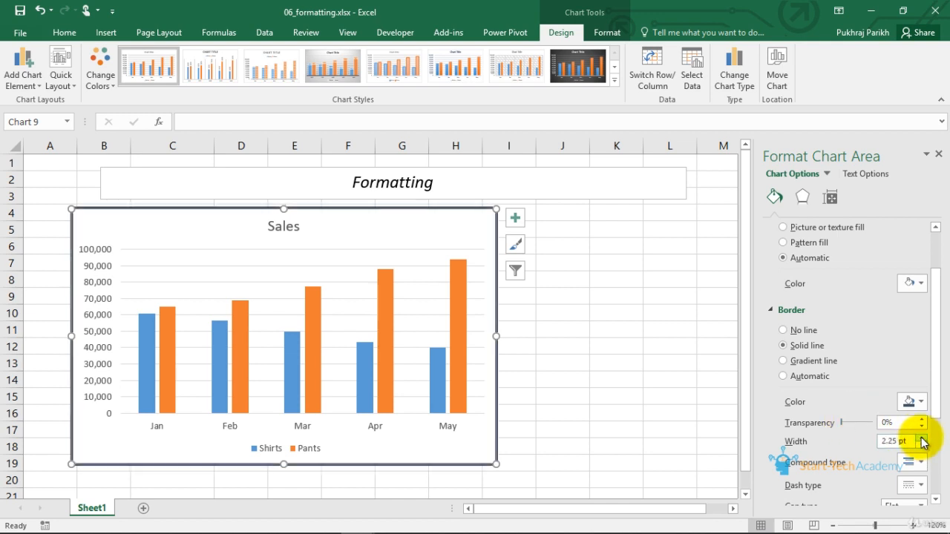
left_click(612, 393)
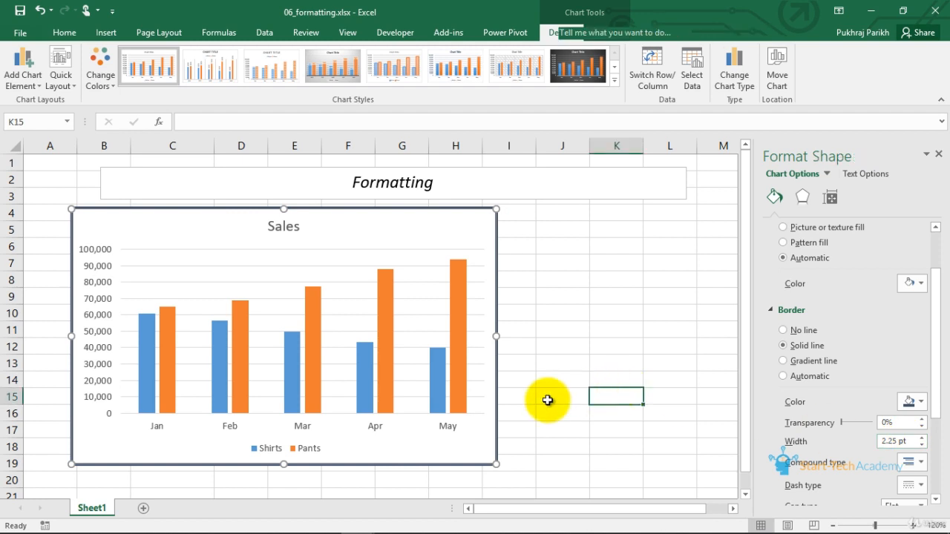
left_click(547, 400)
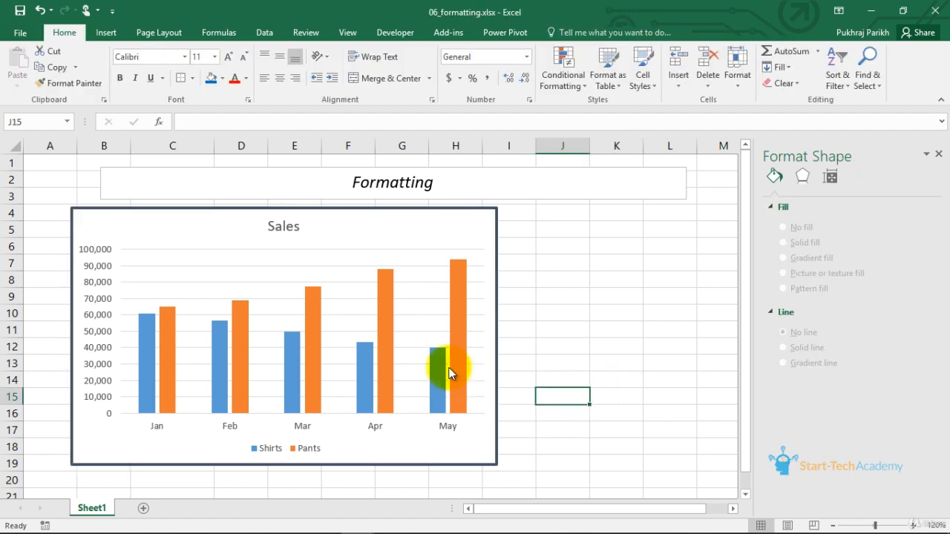
- Try a solid light orange fill on the chart area and replace it with a gradient fill
left_click(496, 350)
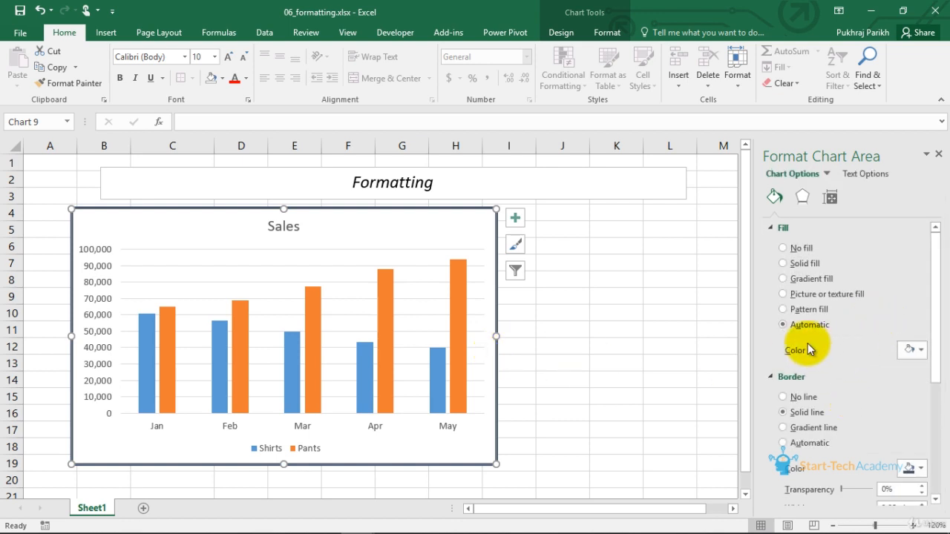
left_click(783, 264)
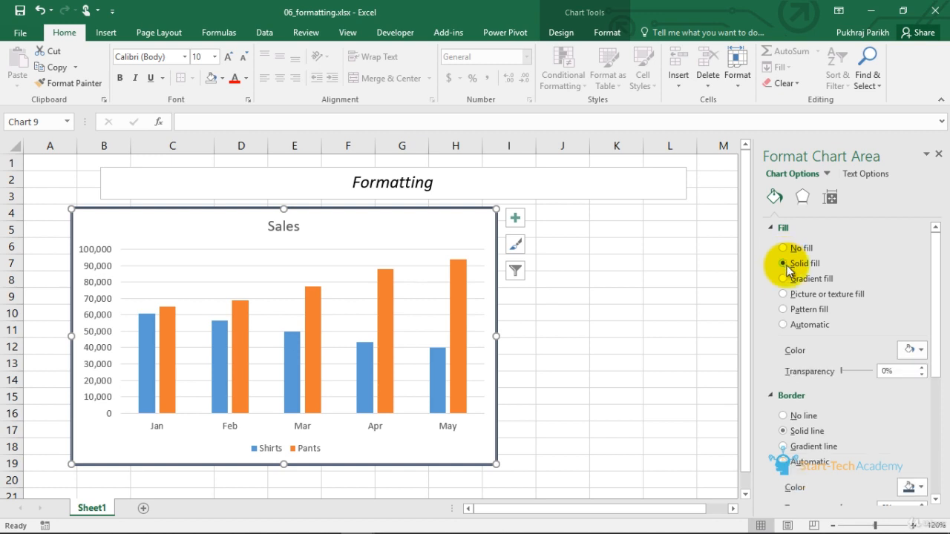
left_click(920, 352)
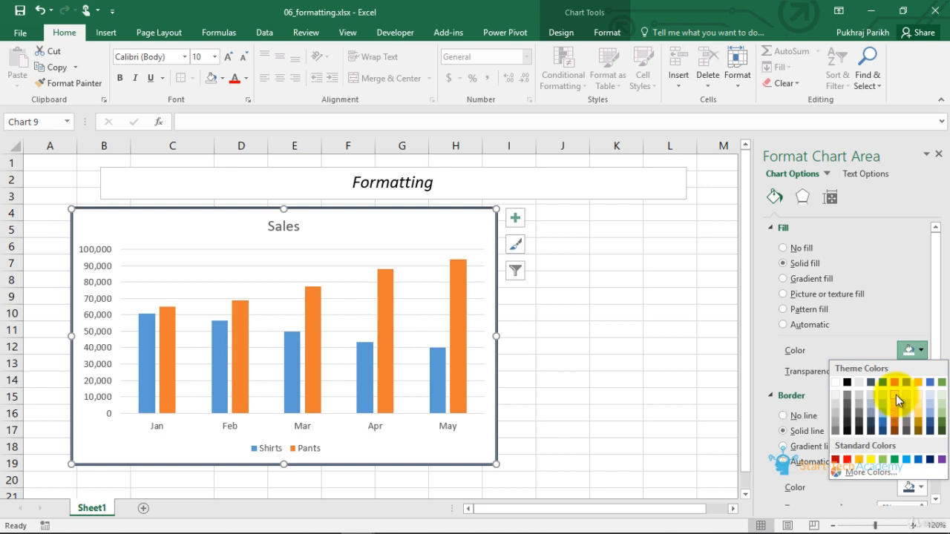
left_click(896, 395)
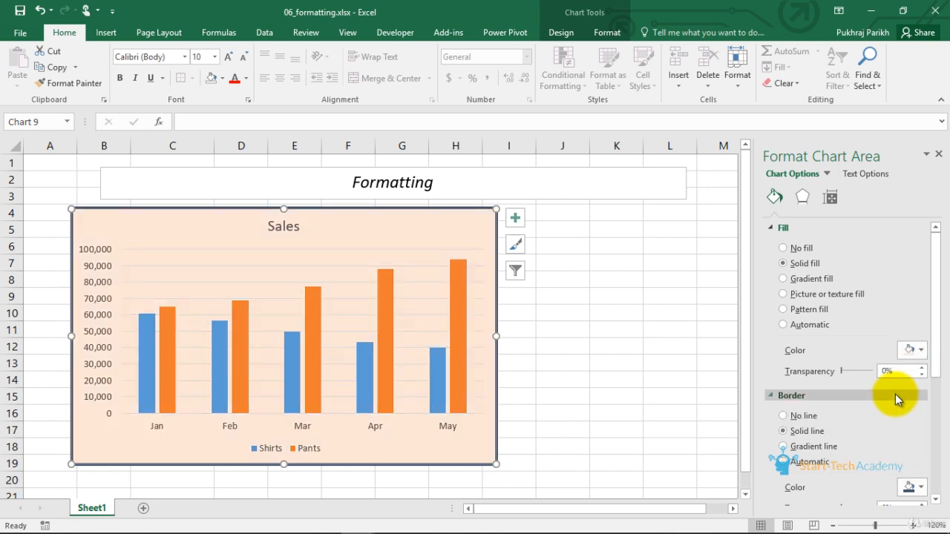
left_click(920, 351)
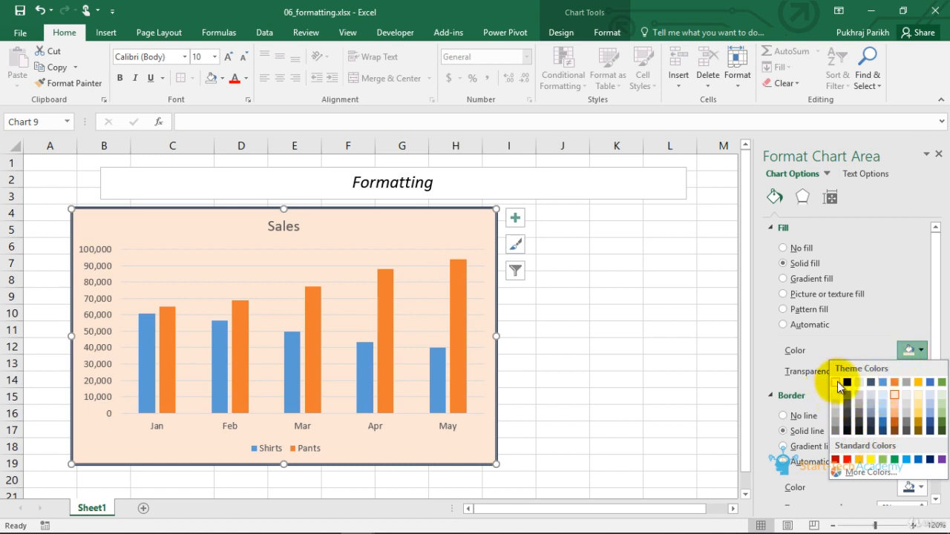
left_click(806, 278)
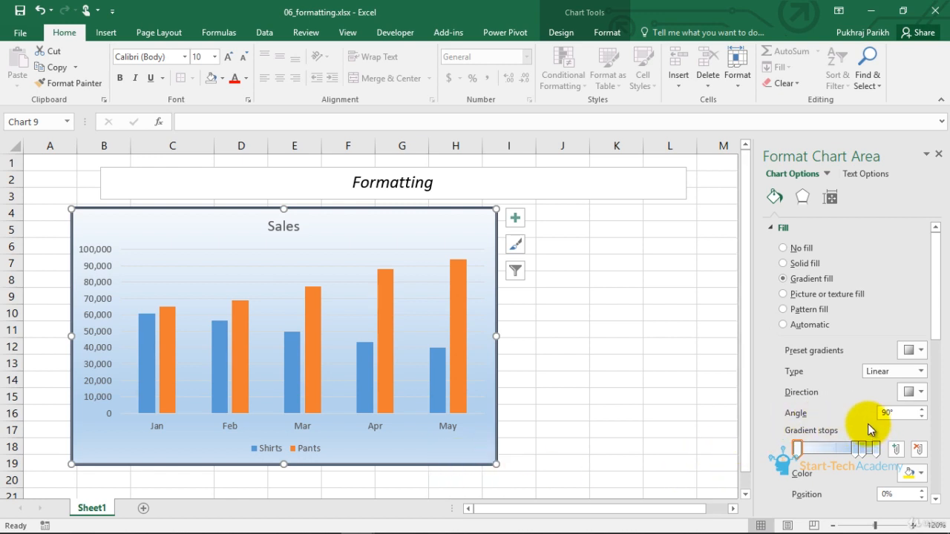
- Fill the chart area with the blue water-droplet texture using the picture or texture fill
left_click(828, 297)
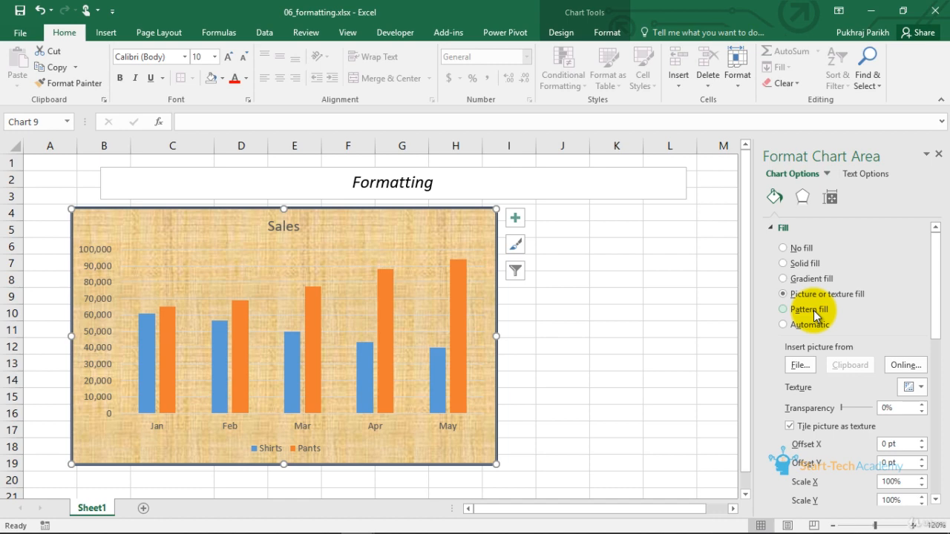
scroll(916, 359, "down", 1)
left_click(919, 356)
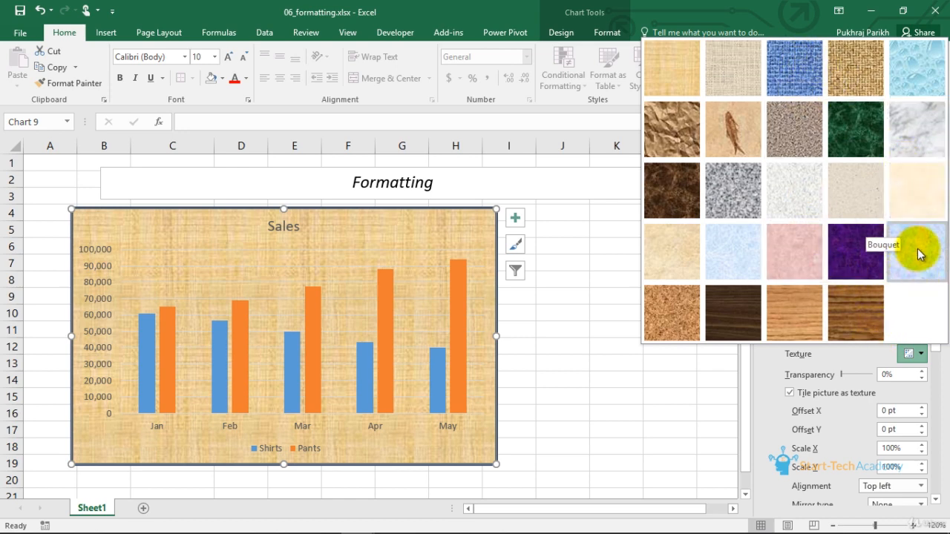
left_click(911, 88)
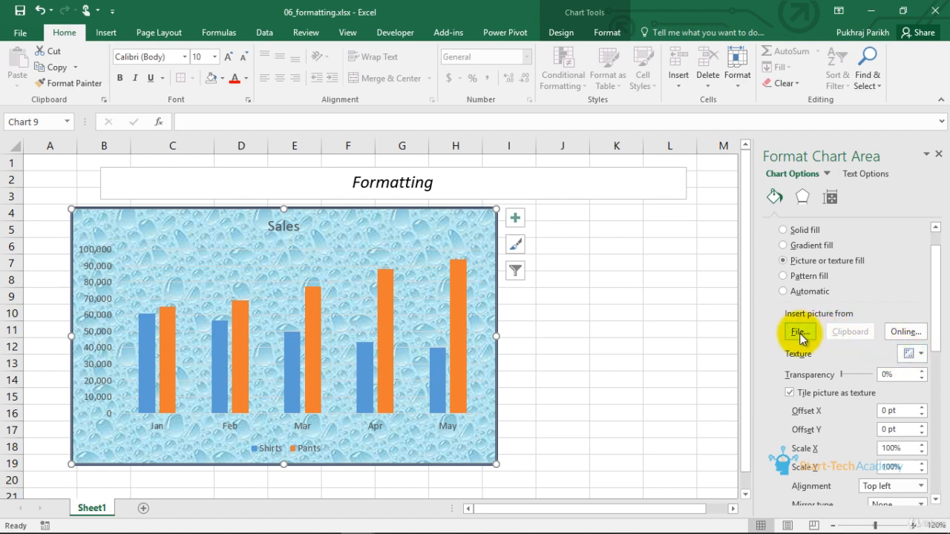
- Try a pattern fill on the chart area, reset its fill to Automatic, and remove its border line
left_click(782, 276)
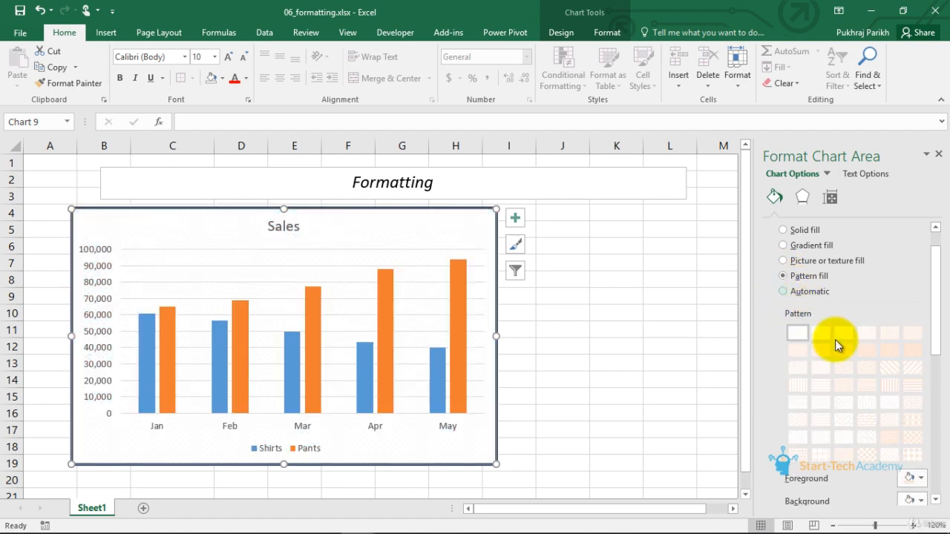
left_click(783, 291)
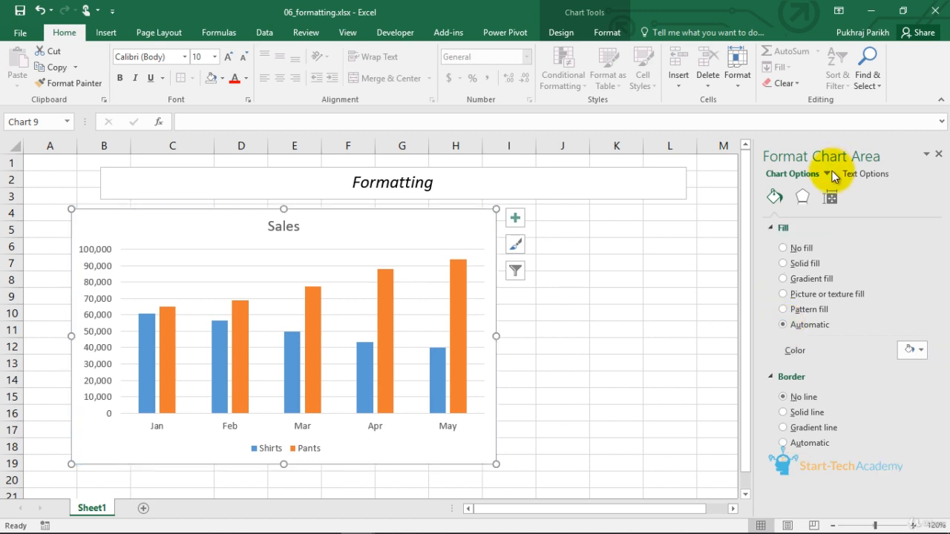
- Select the chart title, try a solid fill on it, and set it to No fill with no border line
left_click(827, 174)
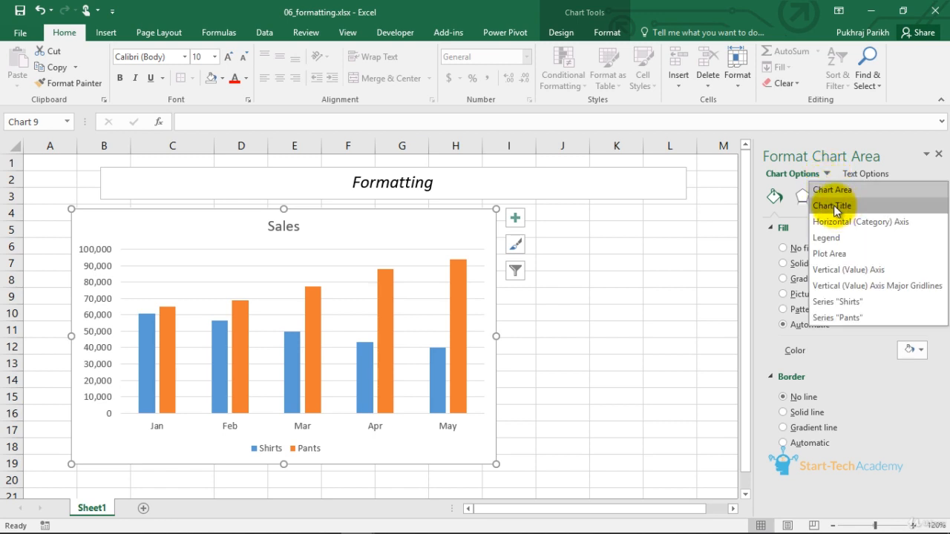
left_click(831, 205)
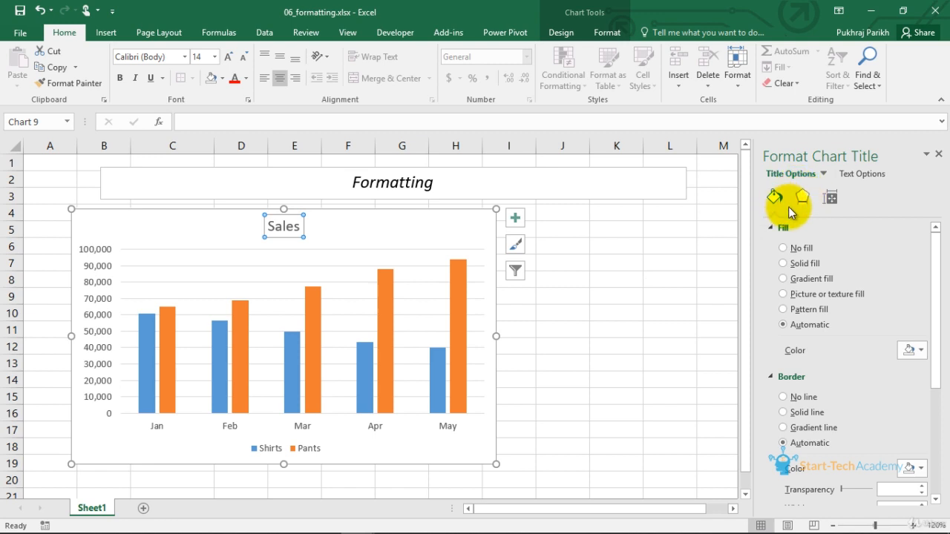
left_click(791, 263)
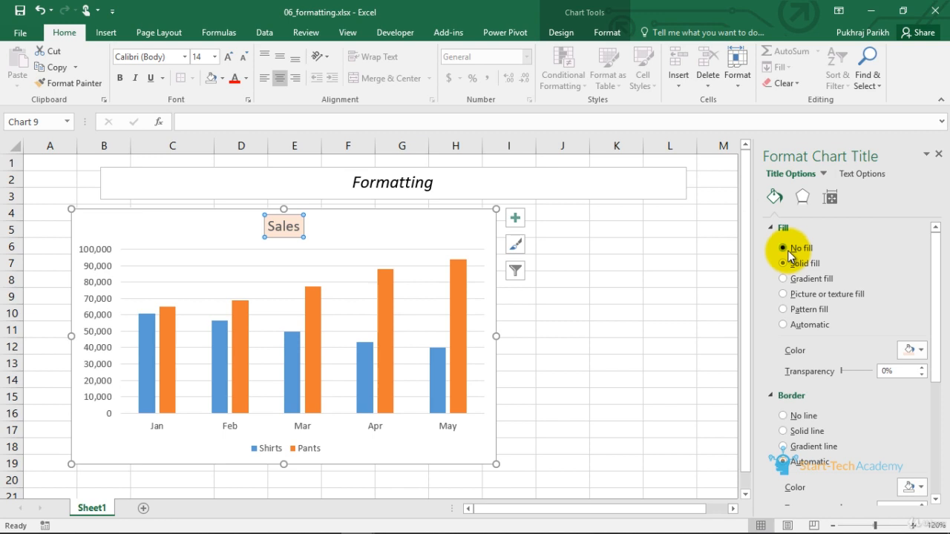
left_click(790, 252)
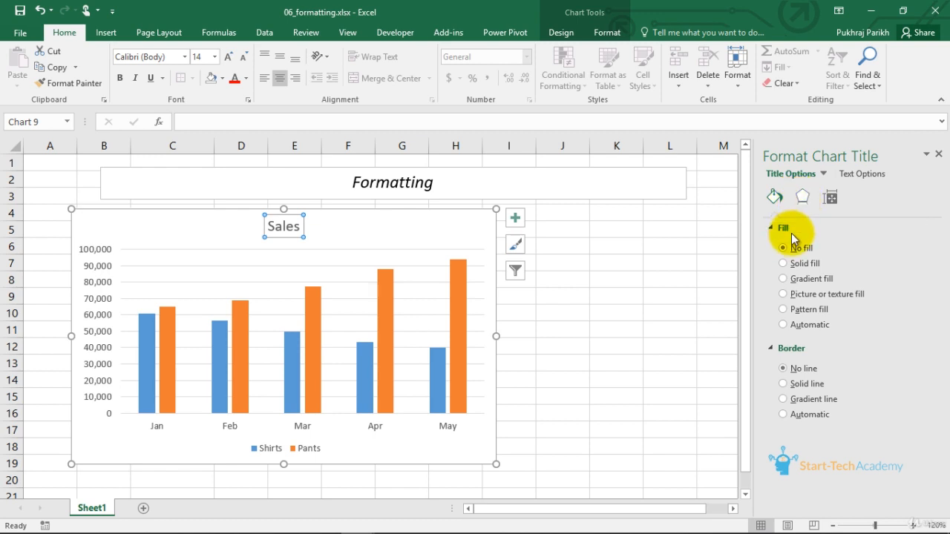
- Make the Sales chart title text bold and change its font to Arial Black
double_click(284, 224)
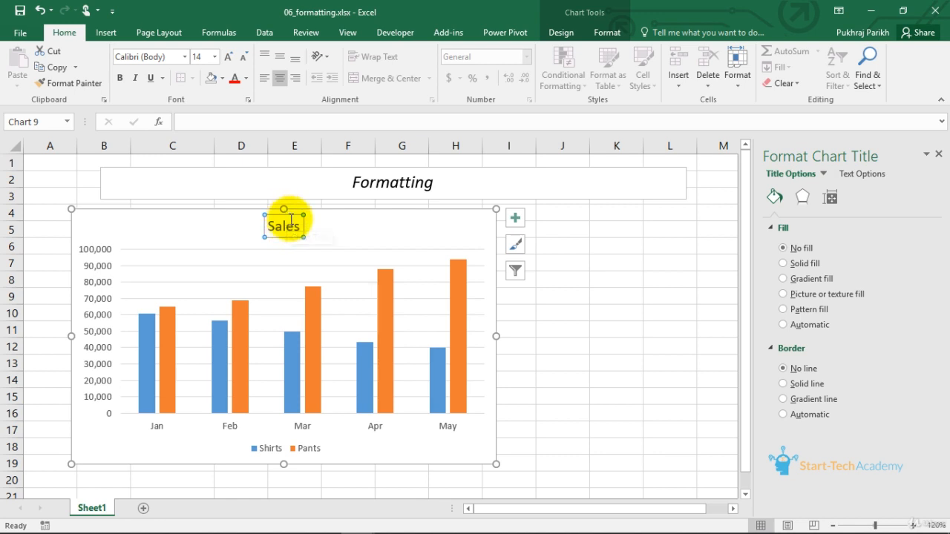
left_click(119, 79)
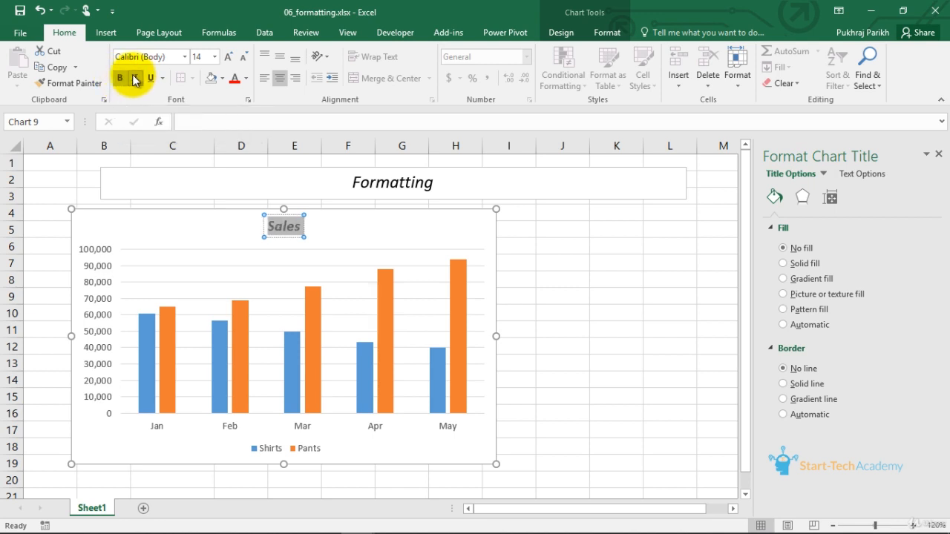
left_click(135, 79)
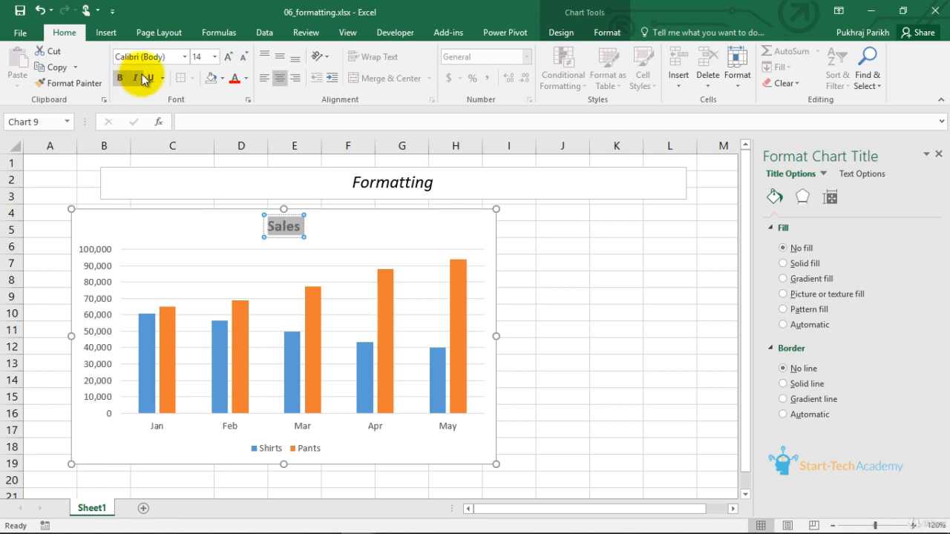
left_click(185, 57)
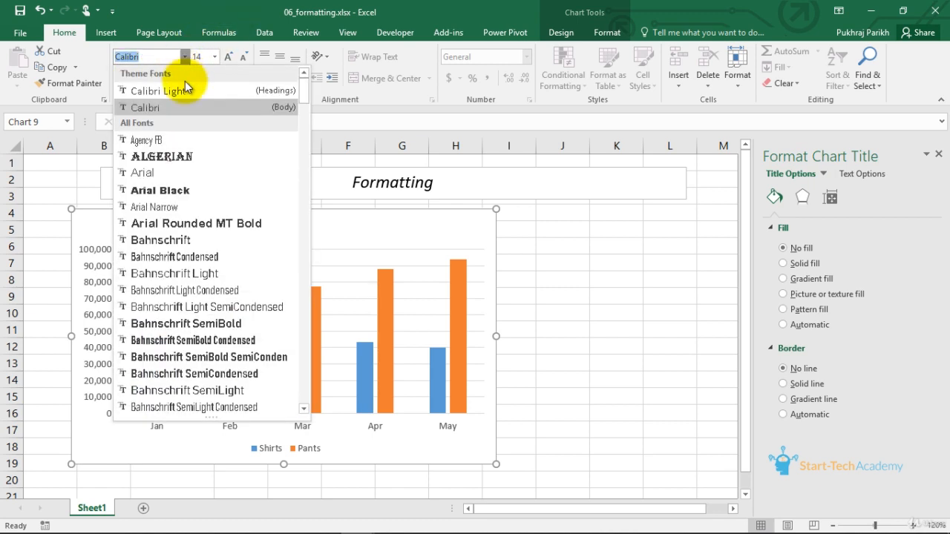
left_click(223, 186)
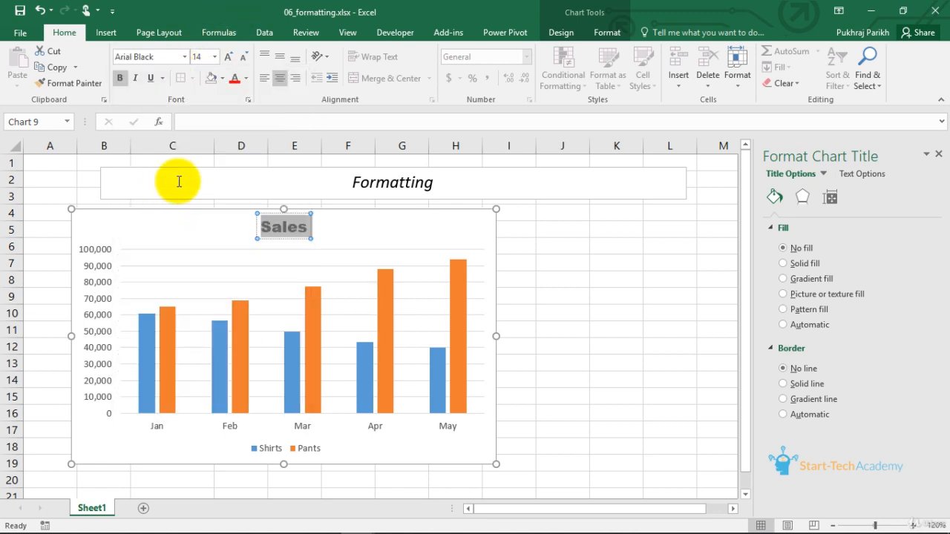
- Try a larger font size for the chart title, restore it to 14, and color the text with a darker blue theme color
left_click(228, 57)
left_click(242, 57)
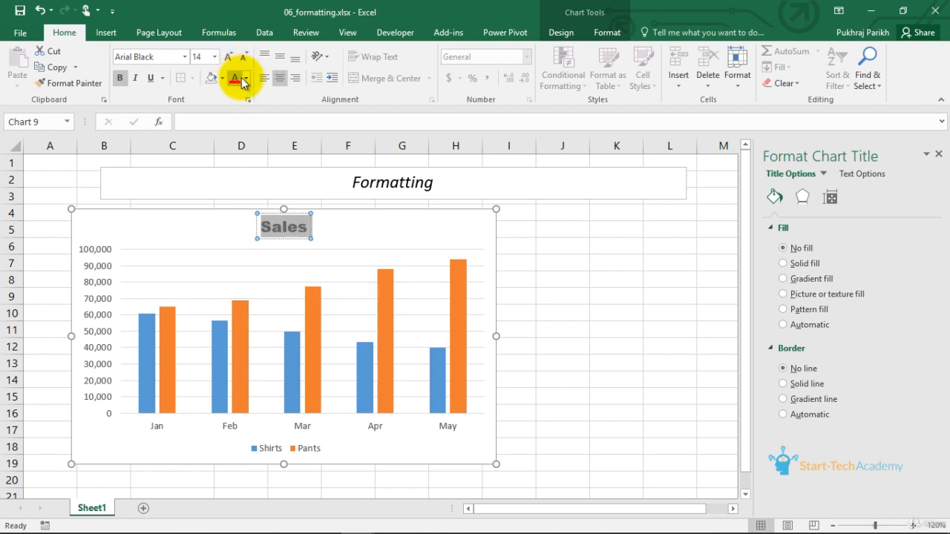
left_click(245, 78)
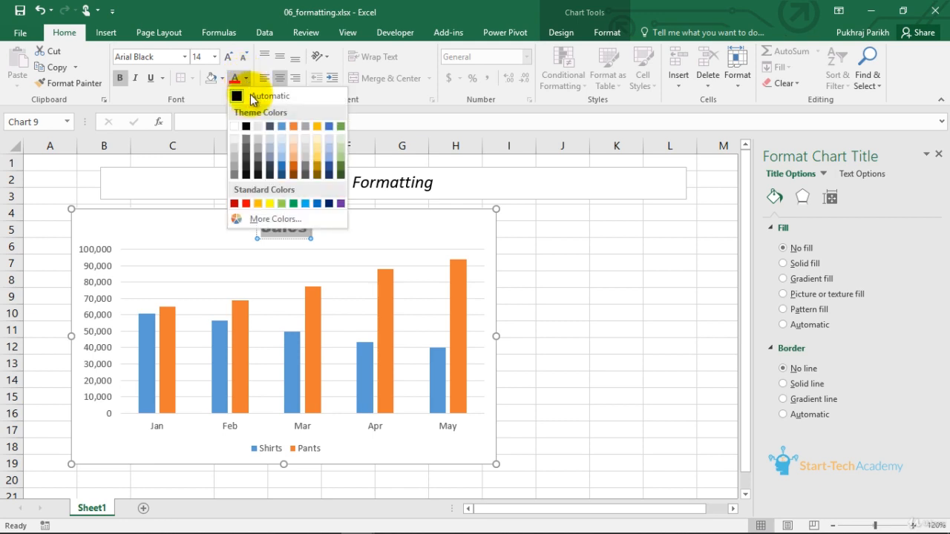
left_click(286, 173)
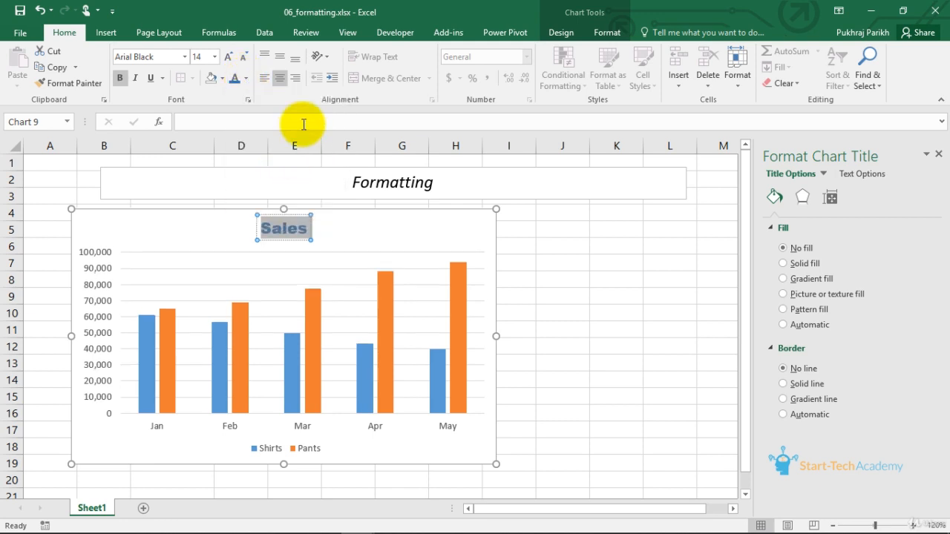
left_click(341, 241)
left_click(295, 228)
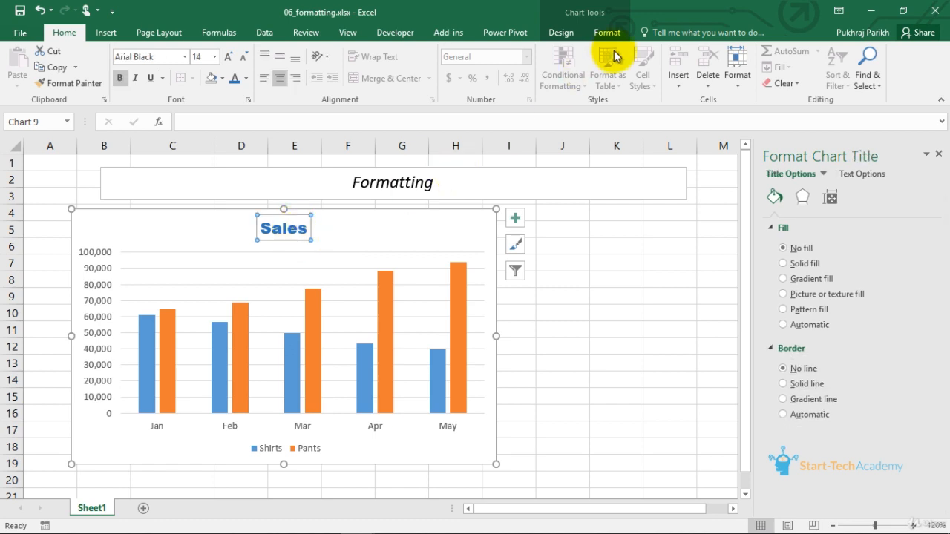
- Select the horizontal category axis and examine its font settings and axis formatting options
left_click(822, 174)
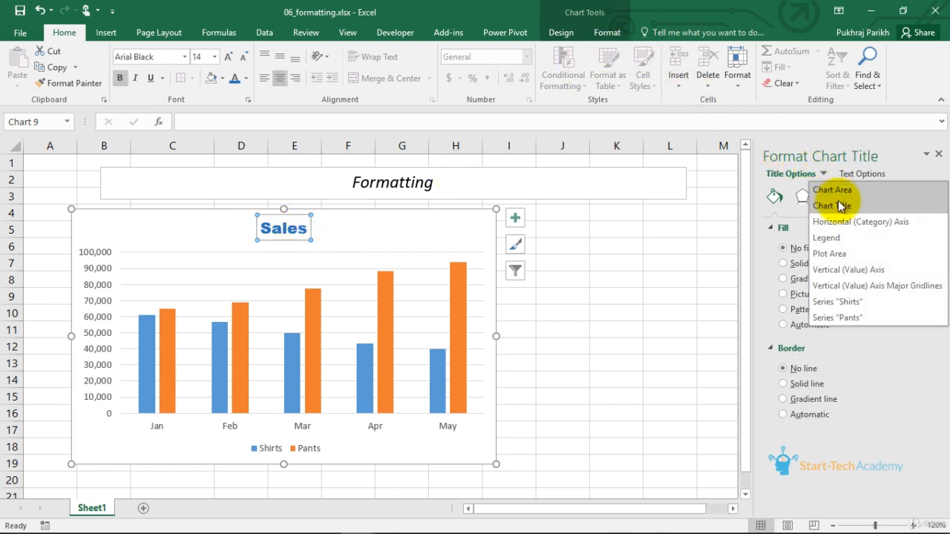
key("Escape")
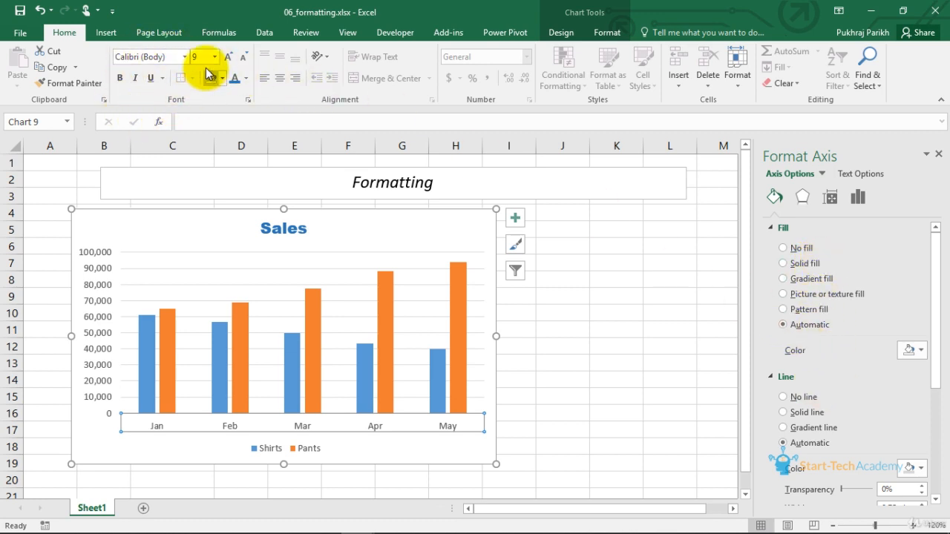
left_click(244, 60)
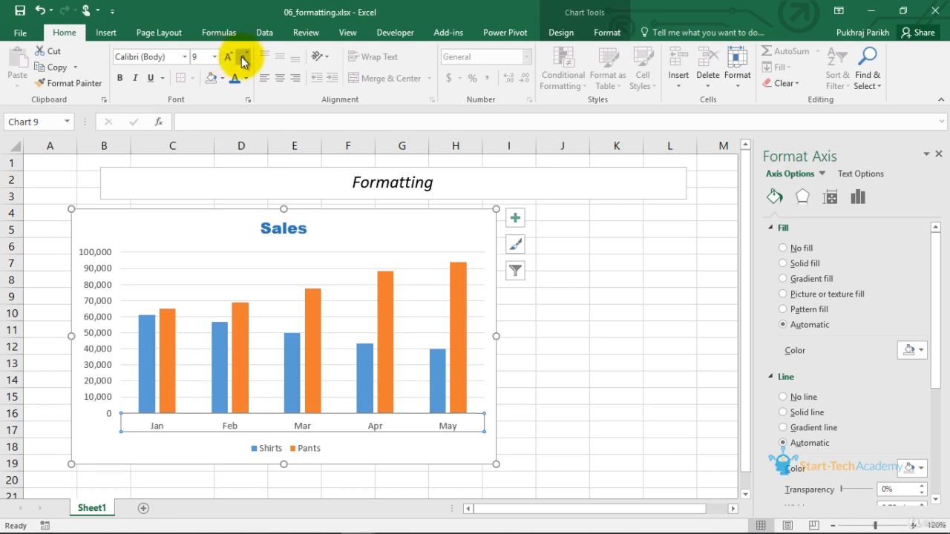
left_click(857, 199)
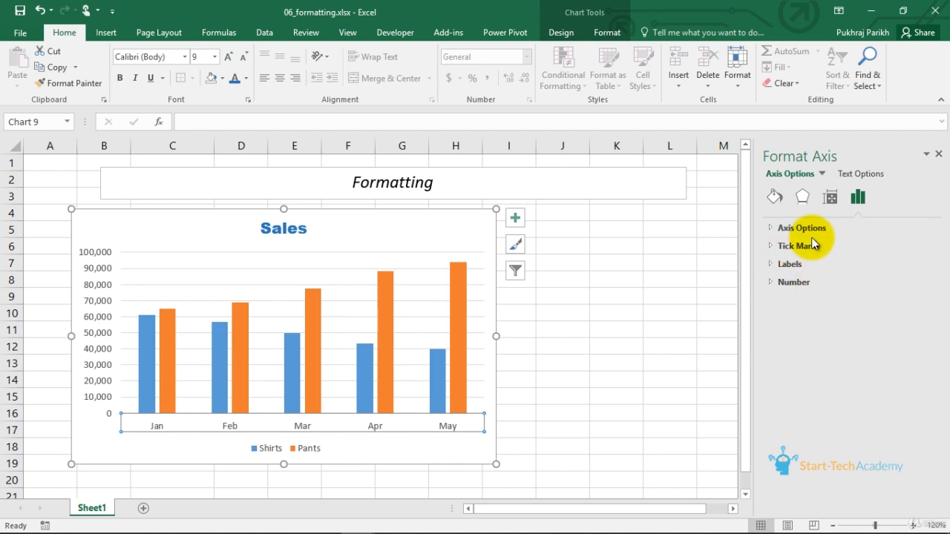
- Select the legend, review its fill and effects settings, and set the legend position to Right
left_click(822, 175)
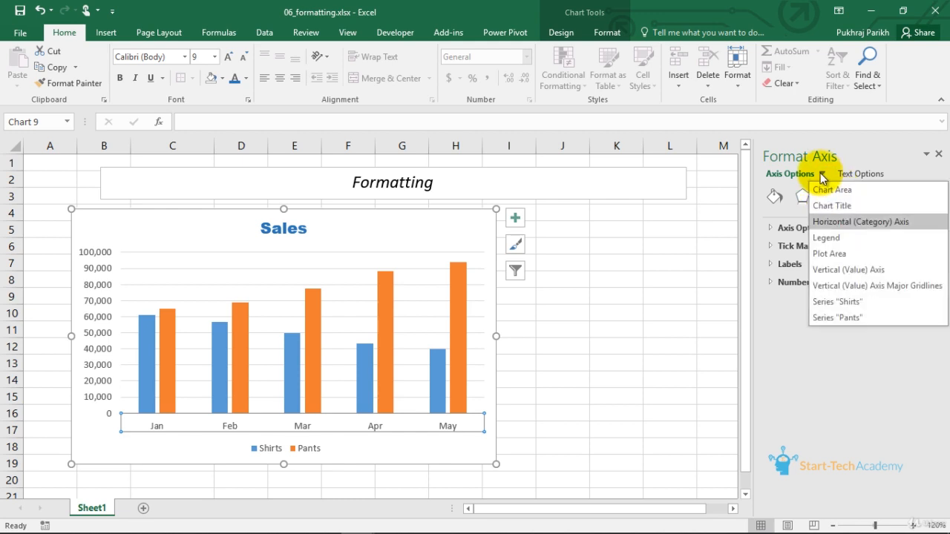
left_click(826, 238)
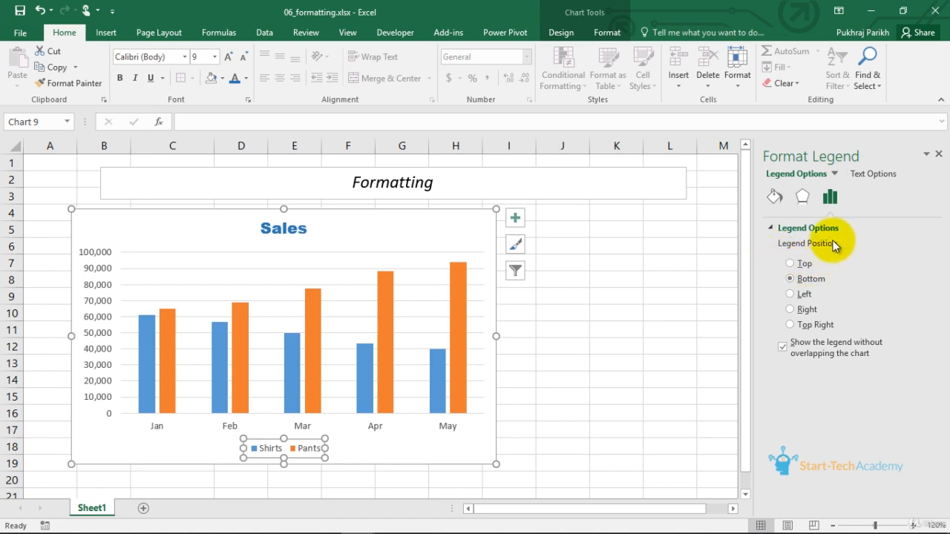
left_click(774, 197)
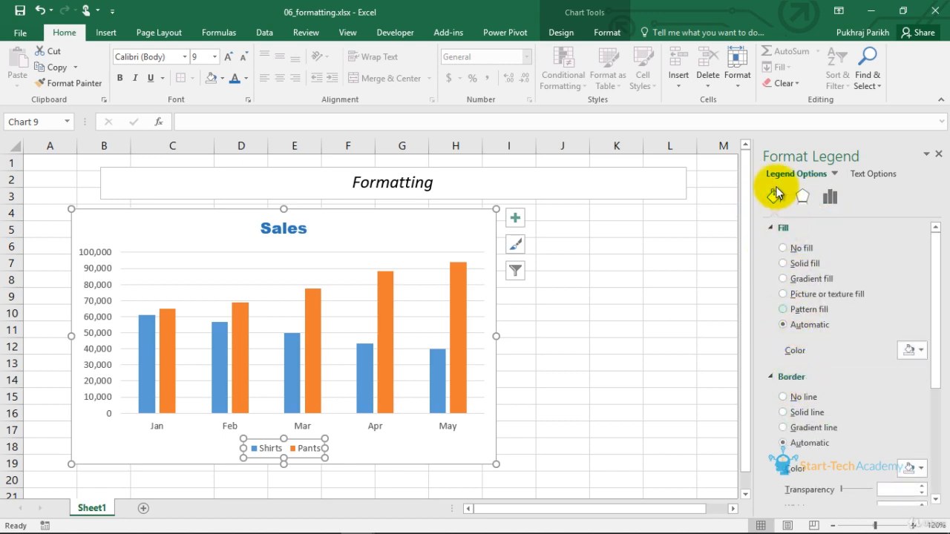
left_click(803, 196)
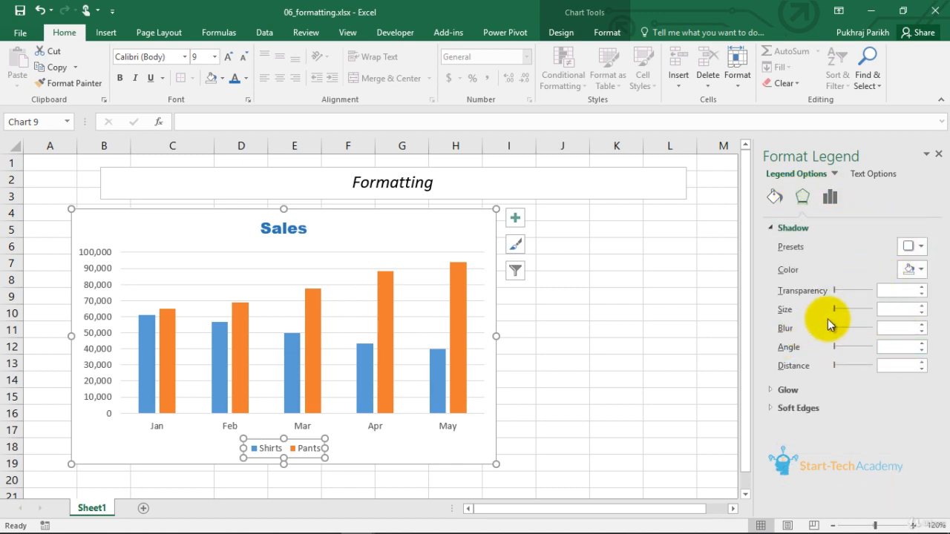
left_click(830, 195)
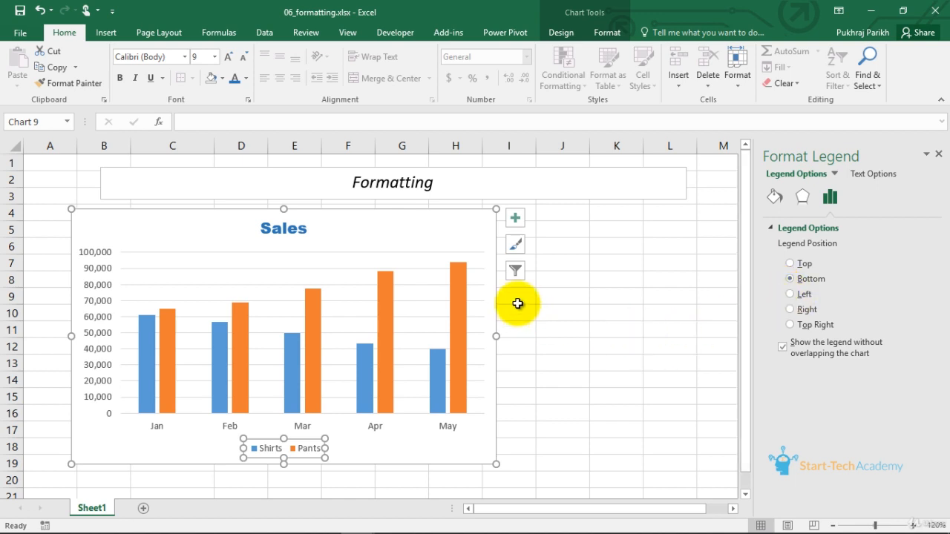
left_click(791, 310)
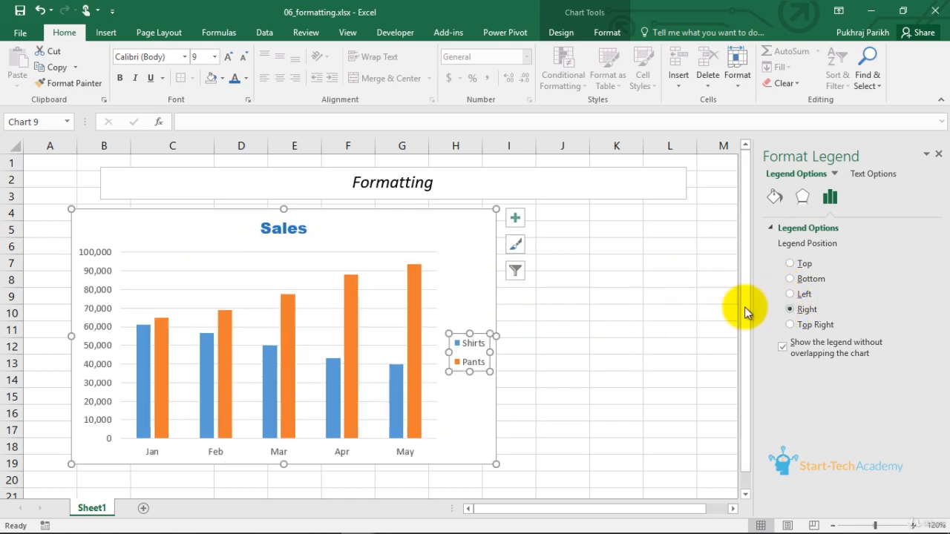
- Try the Left and Top Right legend positions, allow overlap, move the legend up beside the title, and undo these changes
left_click(789, 295)
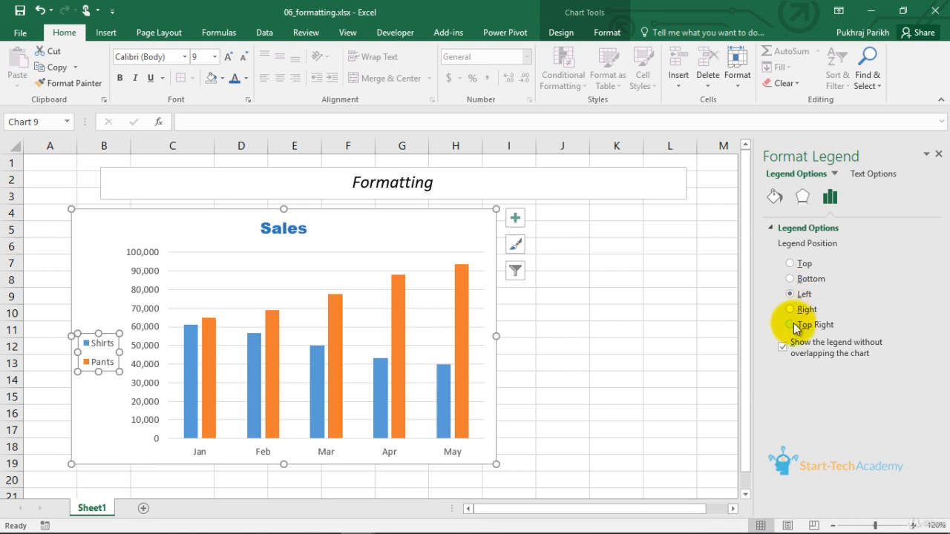
left_click(793, 325)
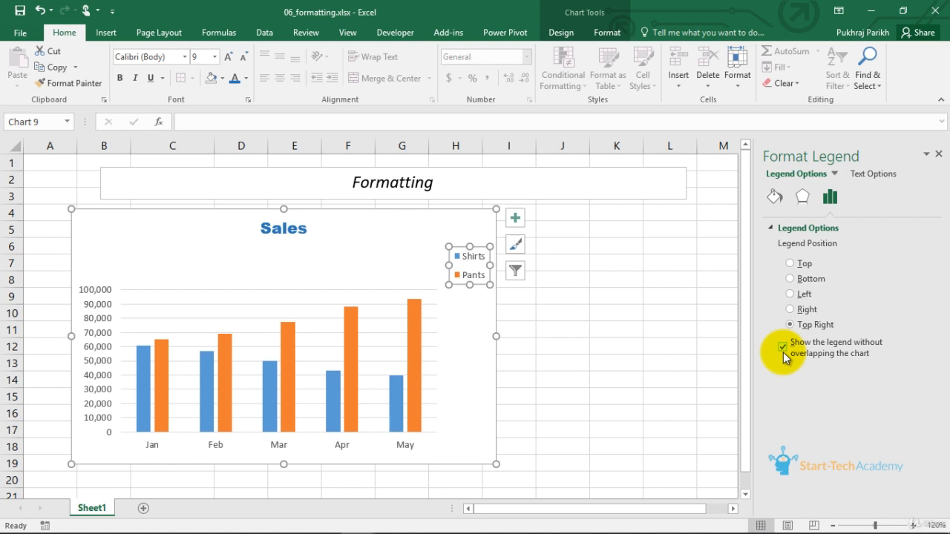
left_click(783, 352)
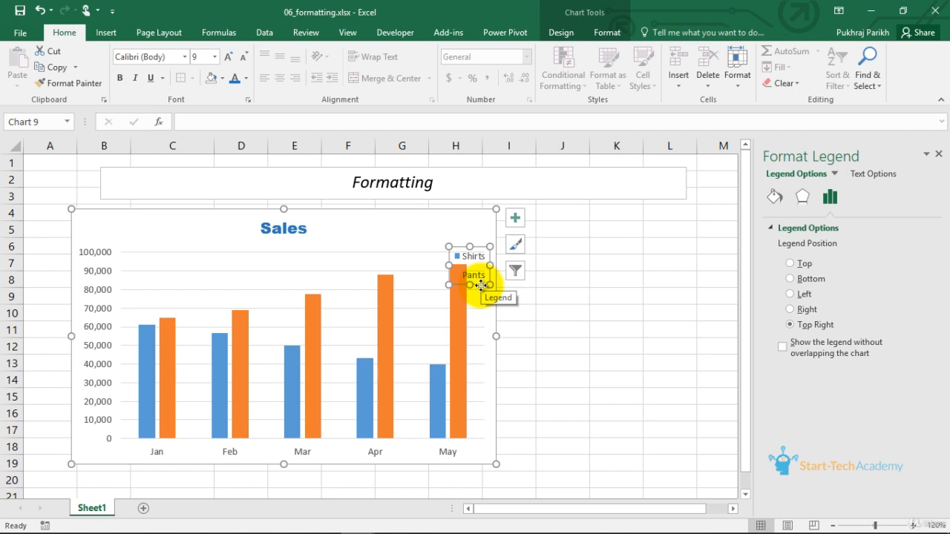
left_click_drag(481, 286, 480, 253)
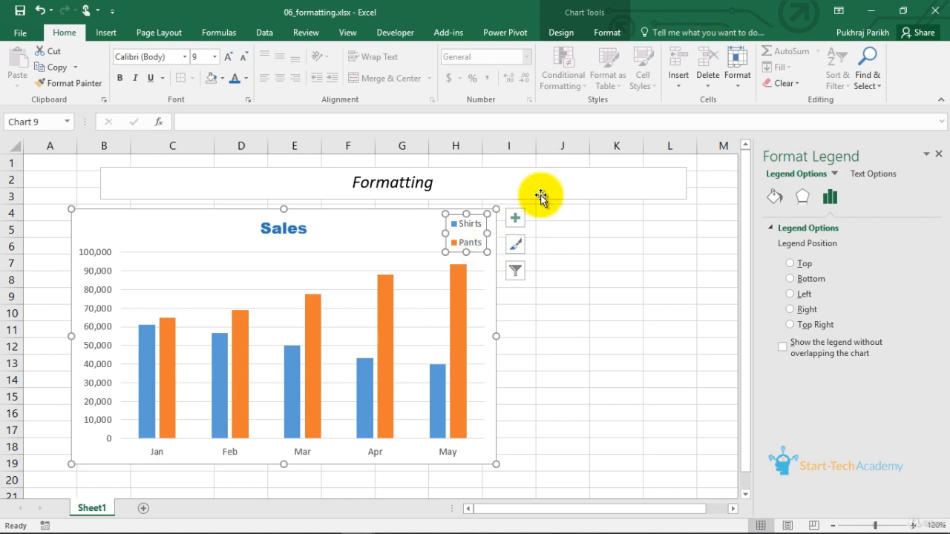
key("ctrl+z")
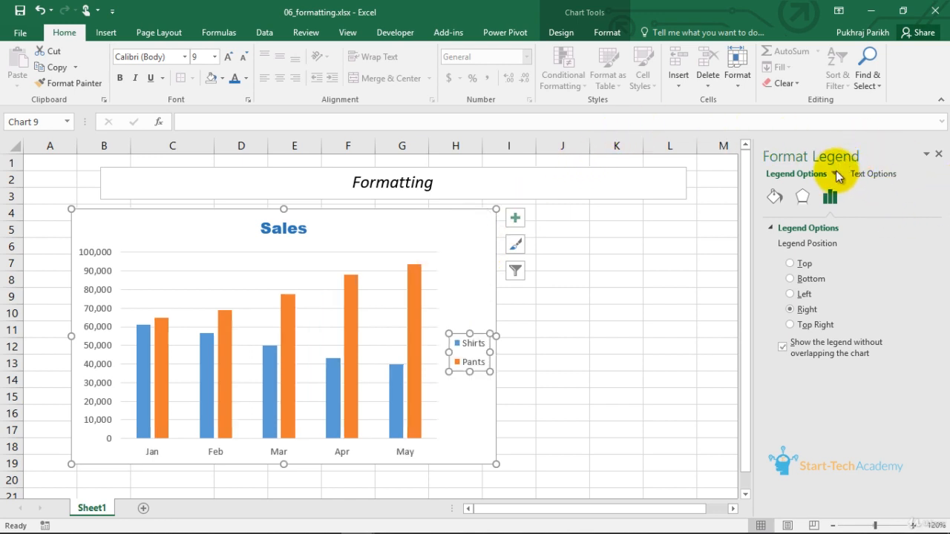
- Select the plot area, review its fill and border options, try a solid fill, and set the fill to No fill
left_click(834, 174)
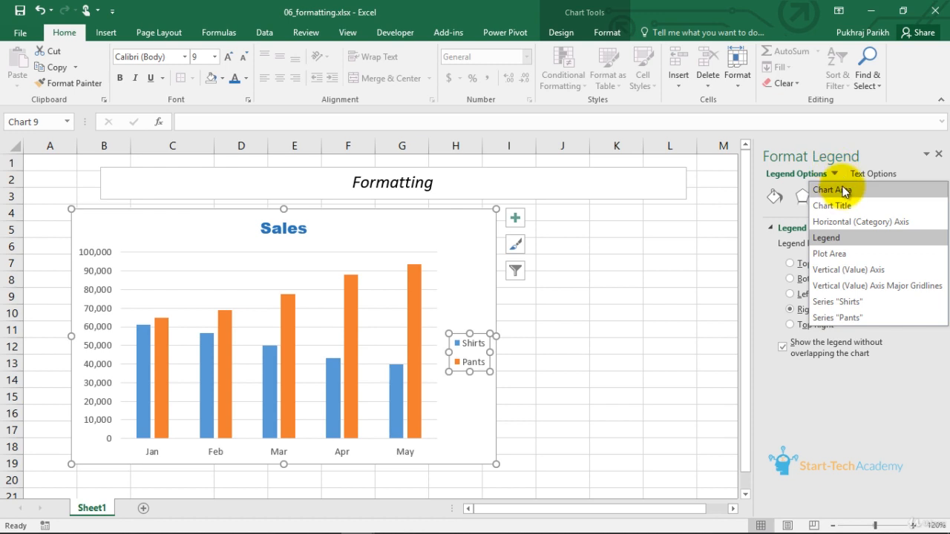
left_click(835, 253)
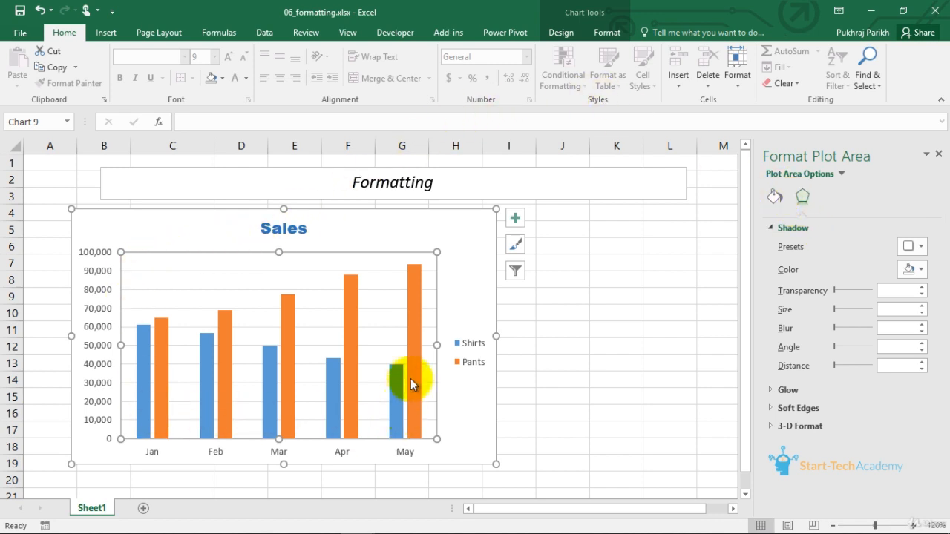
left_click(784, 197)
scroll(810, 372, "down", 2)
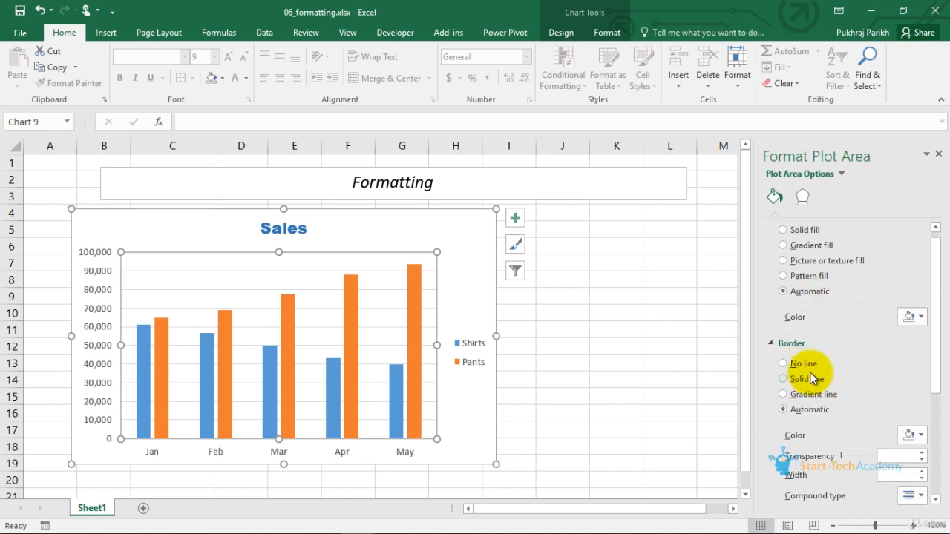
scroll(810, 372, "down", 1)
scroll(810, 364, "up", 2)
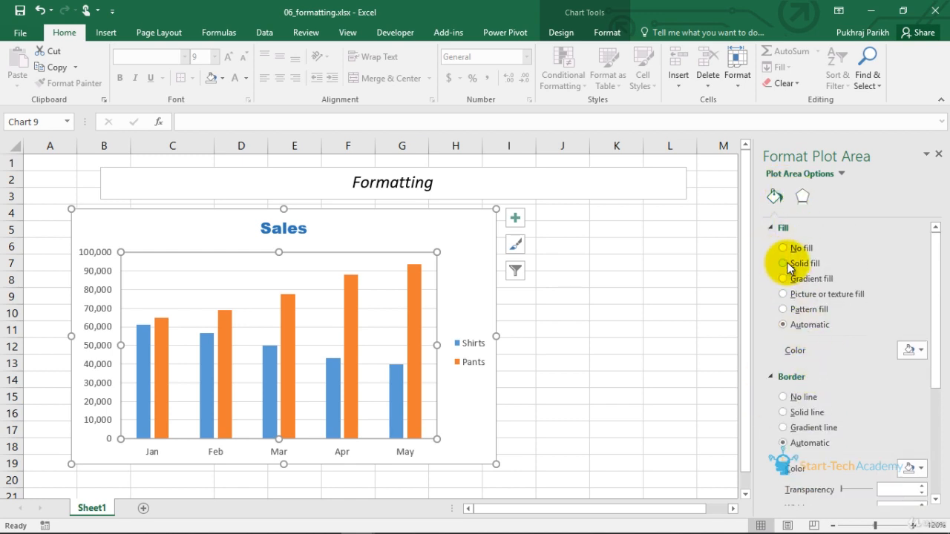
left_click(784, 264)
left_click(785, 247)
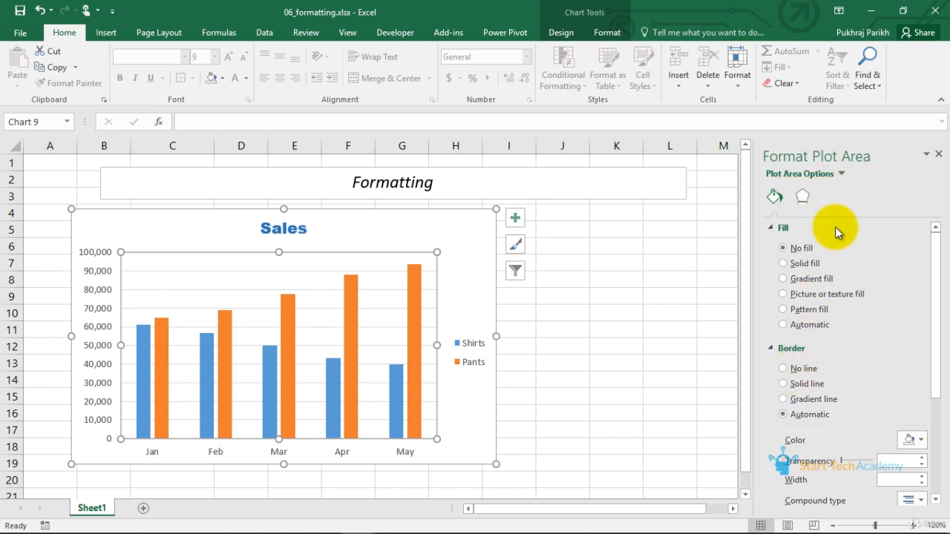
- Select the vertical value axis, review its formatting options, and set its bounds to minimum 30000 and maximum 95000
left_click(842, 175)
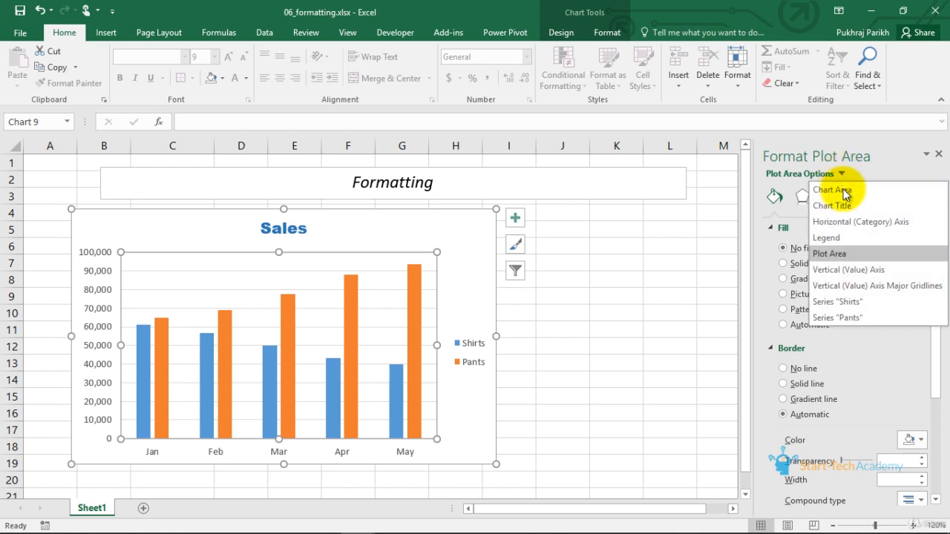
left_click(852, 268)
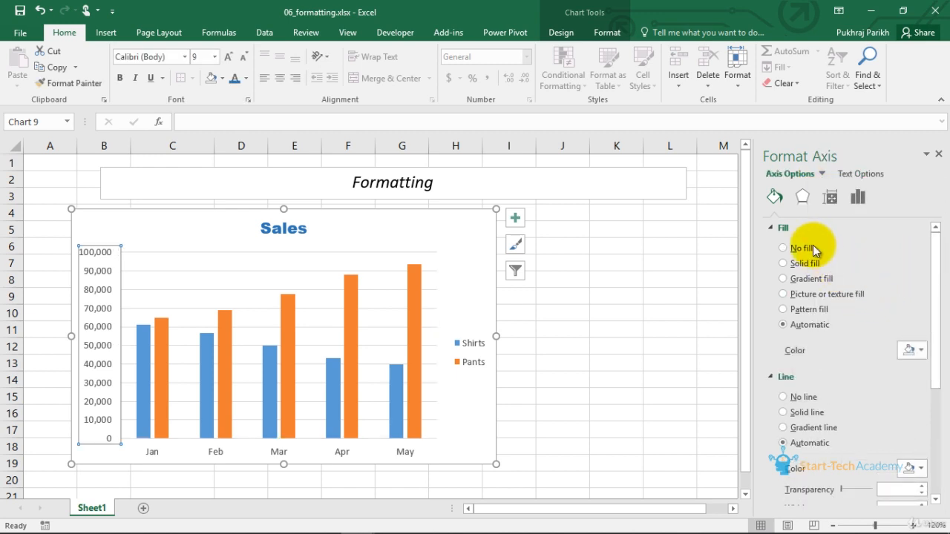
left_click(802, 195)
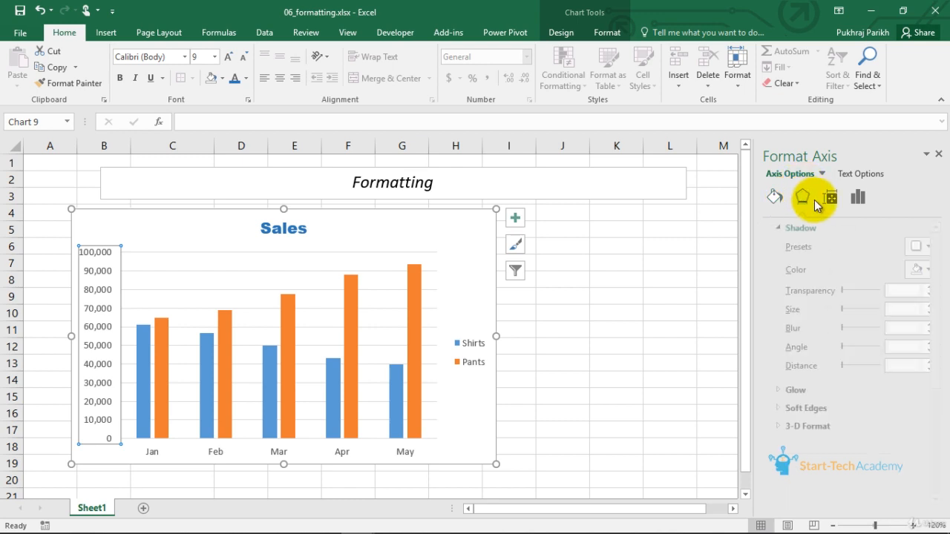
left_click(832, 198)
left_click(863, 198)
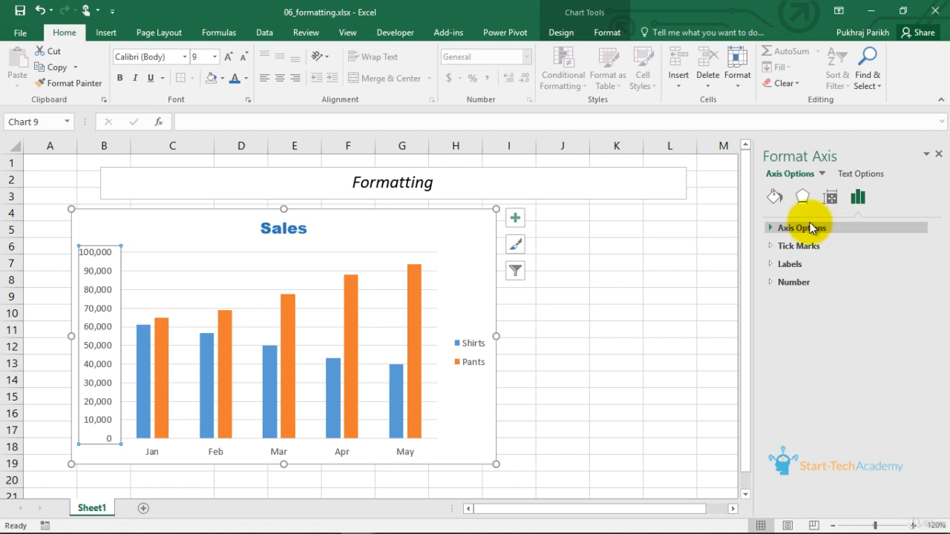
left_click(769, 226)
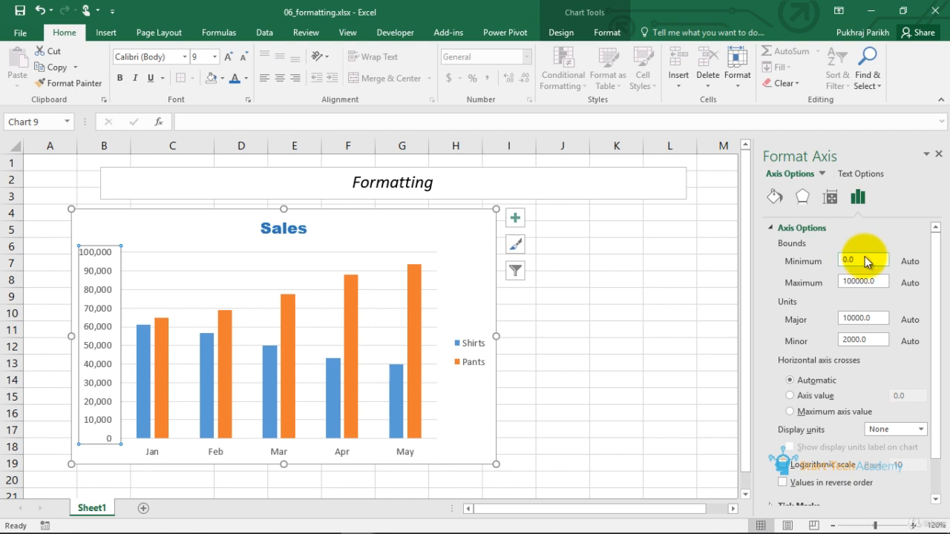
left_click_drag(853, 257, 834, 257)
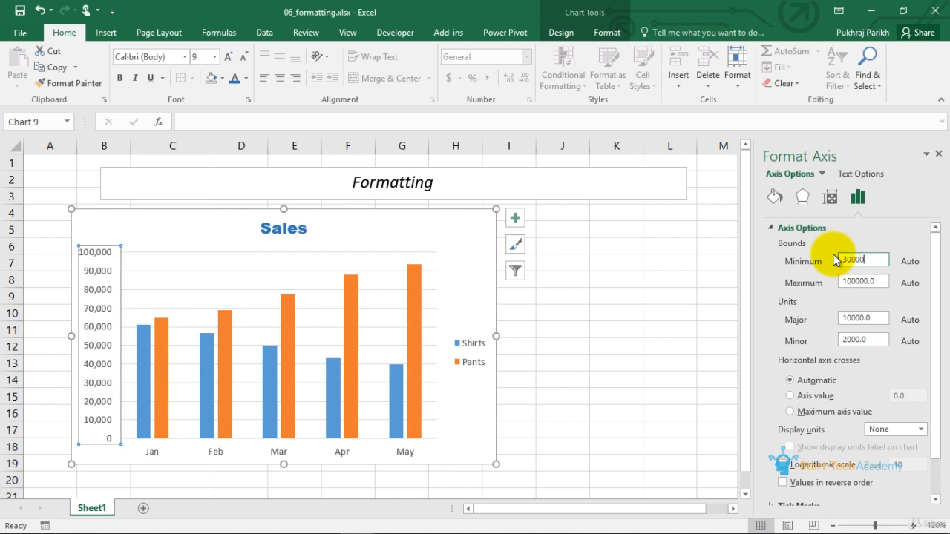
type("30000")
left_click(850, 282)
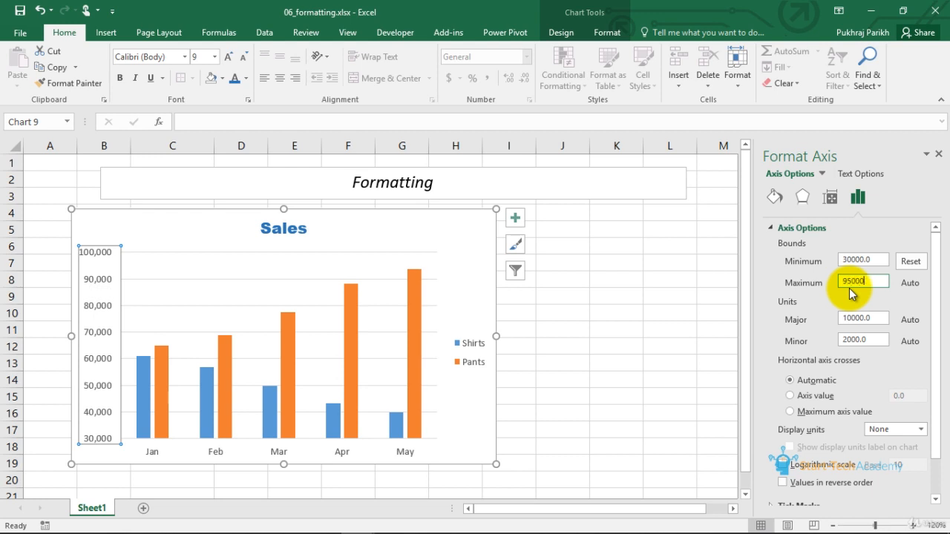
key("Return")
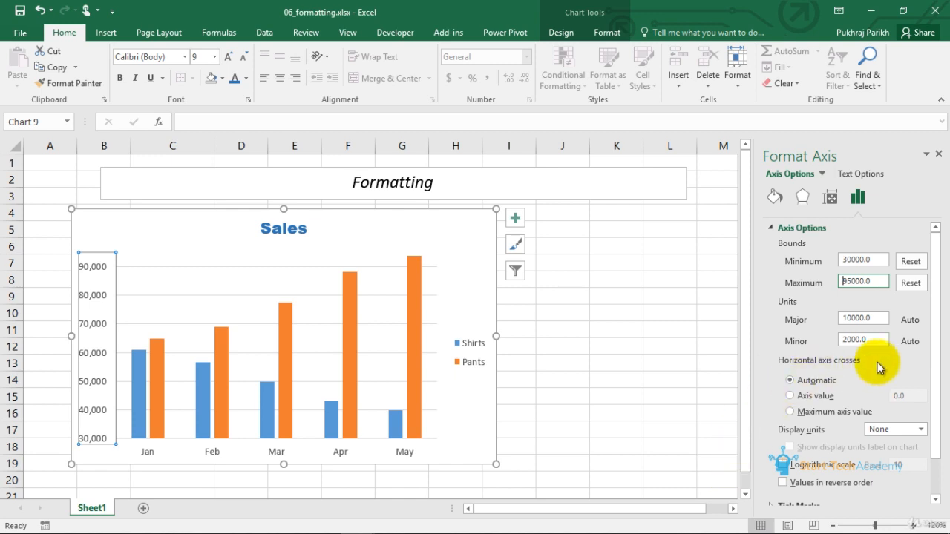
- Set the vertical axis number format to 2 decimal places
left_click(777, 229)
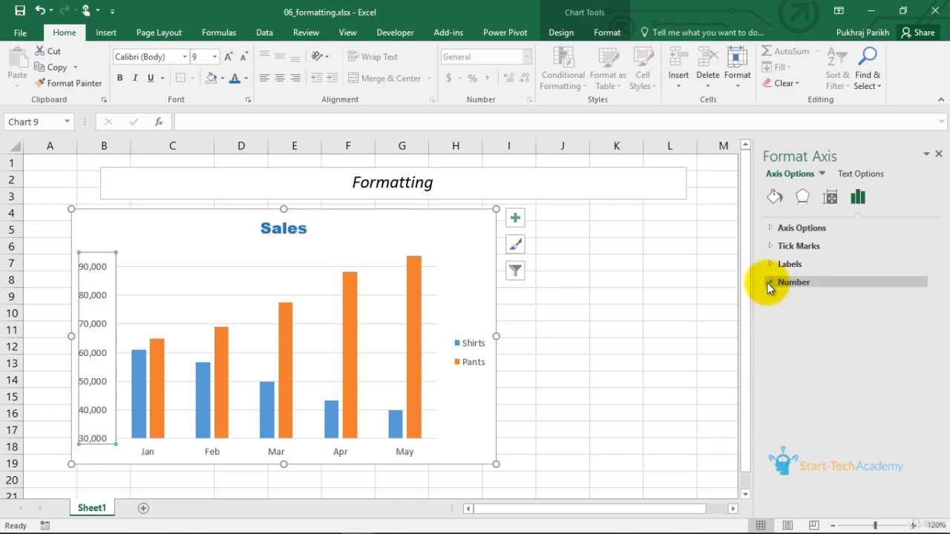
left_click(774, 282)
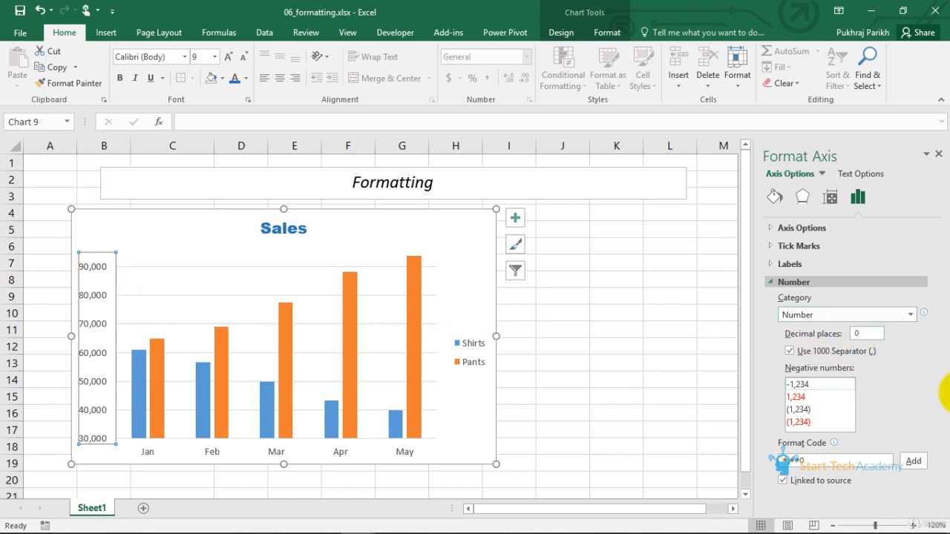
left_click(861, 333)
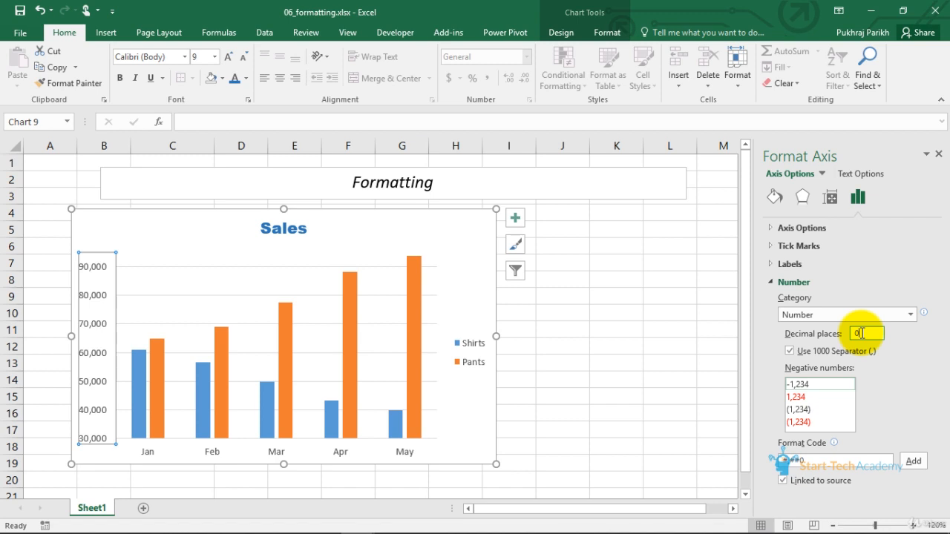
key("BackSpace")
key("Return")
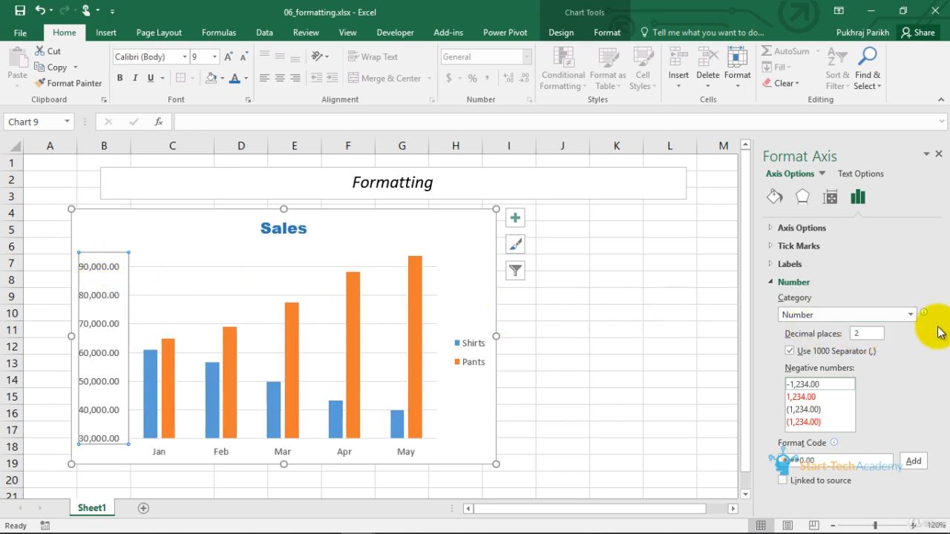
- Change the vertical axis number category to Accounting with the $ symbol and 0 decimal places
left_click(910, 313)
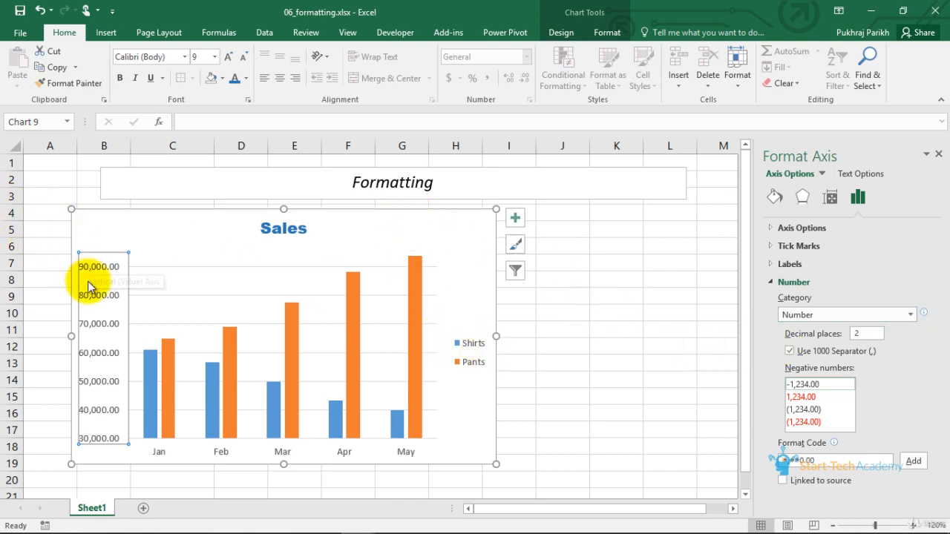
left_click(909, 314)
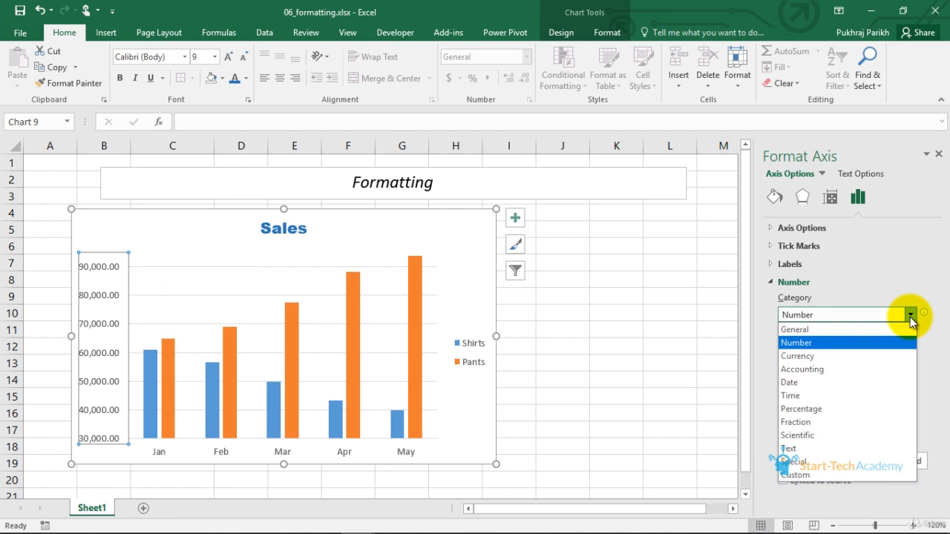
left_click(891, 378)
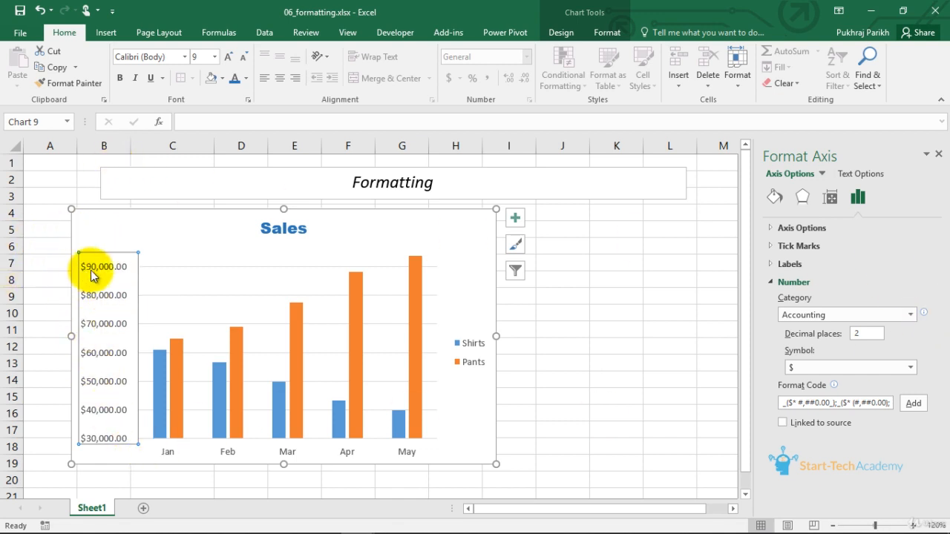
left_click(910, 368)
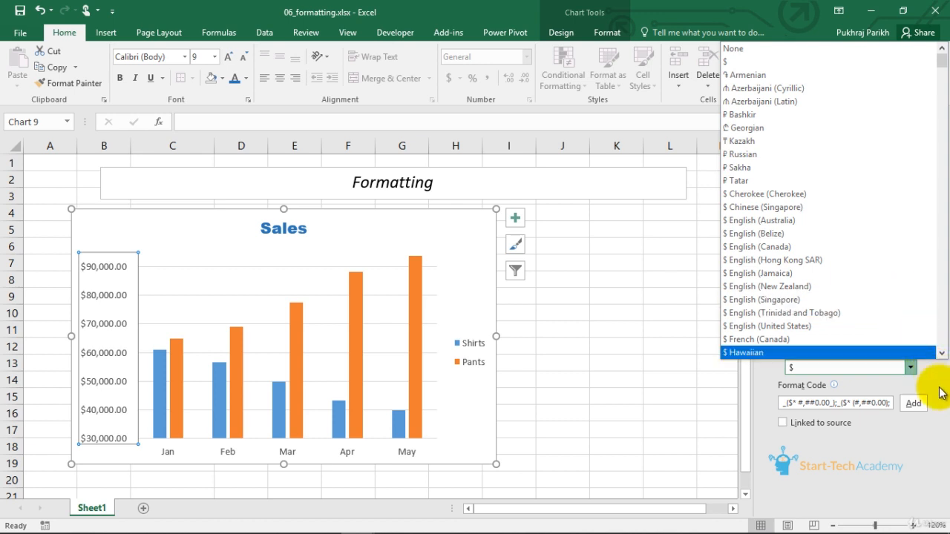
left_click(910, 368)
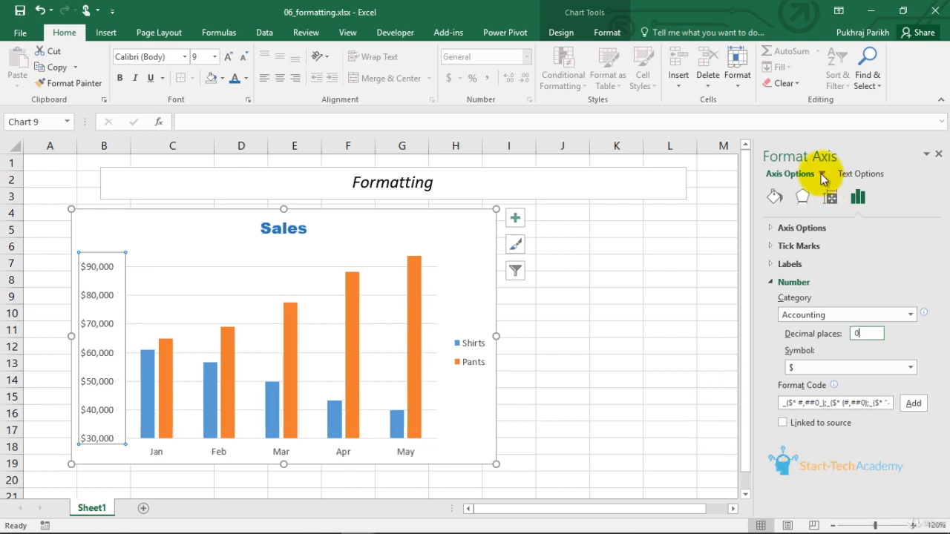
- Format the vertical axis major gridlines with the Square Dot dash type and a width of 1.25 pt
left_click(822, 175)
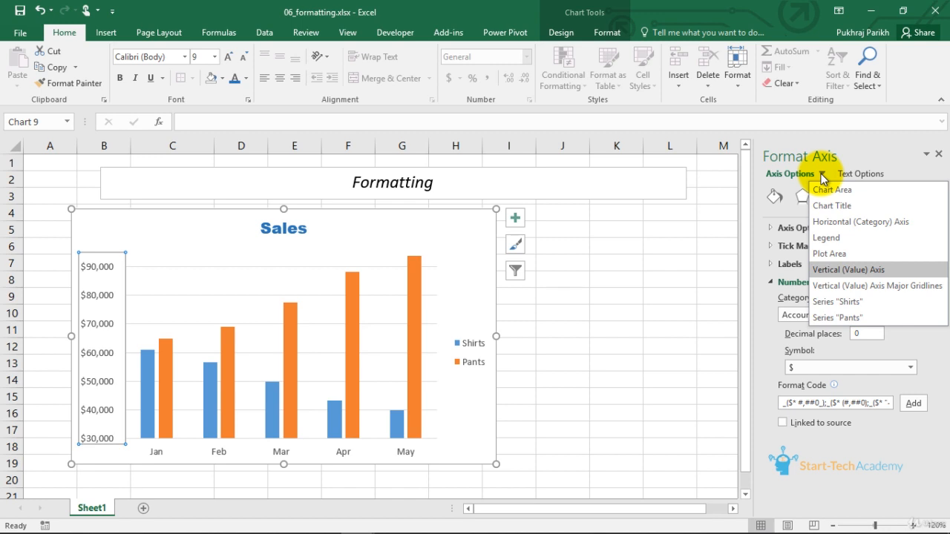
left_click(901, 287)
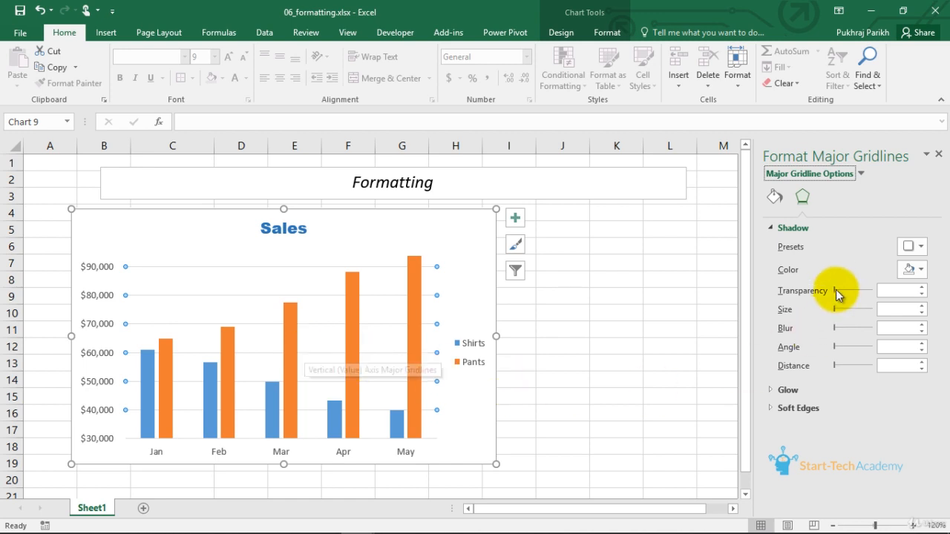
left_click(774, 197)
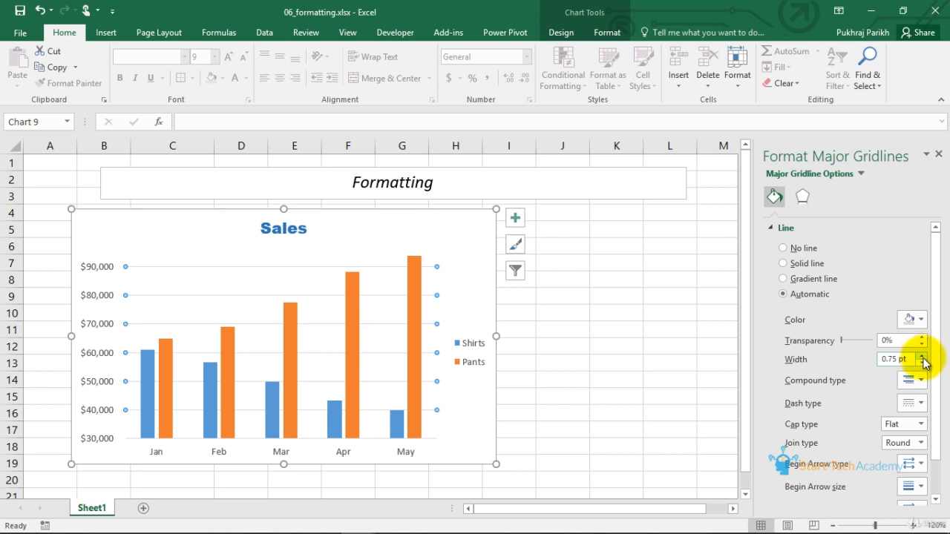
left_click(919, 403)
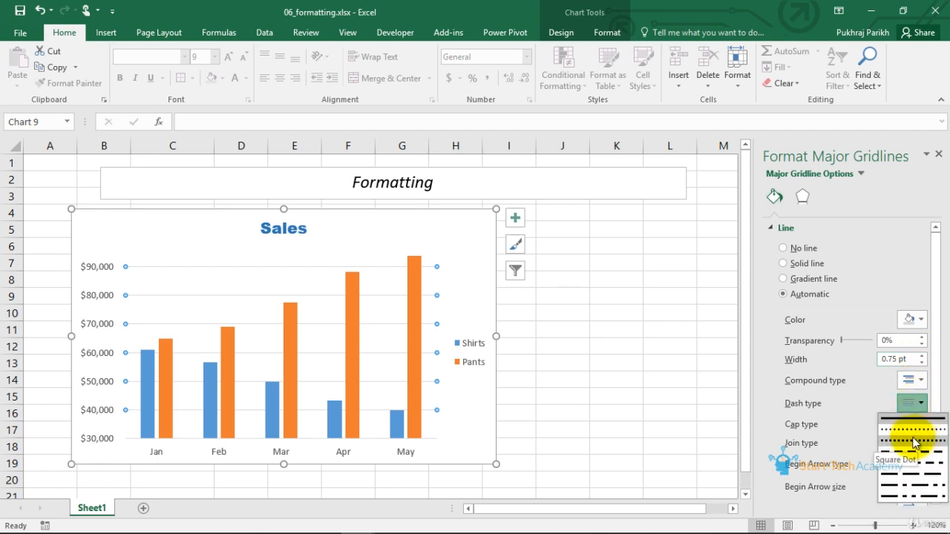
left_click(917, 441)
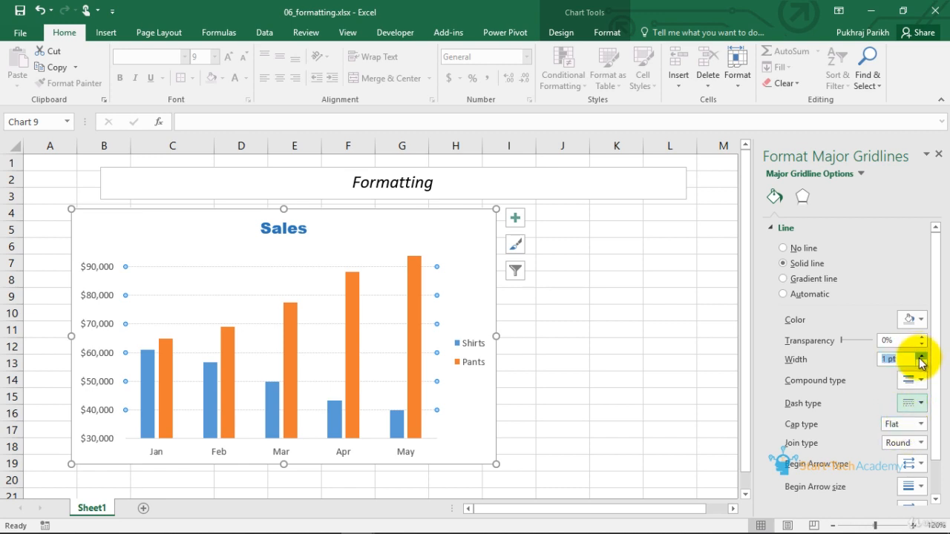
left_click(920, 357)
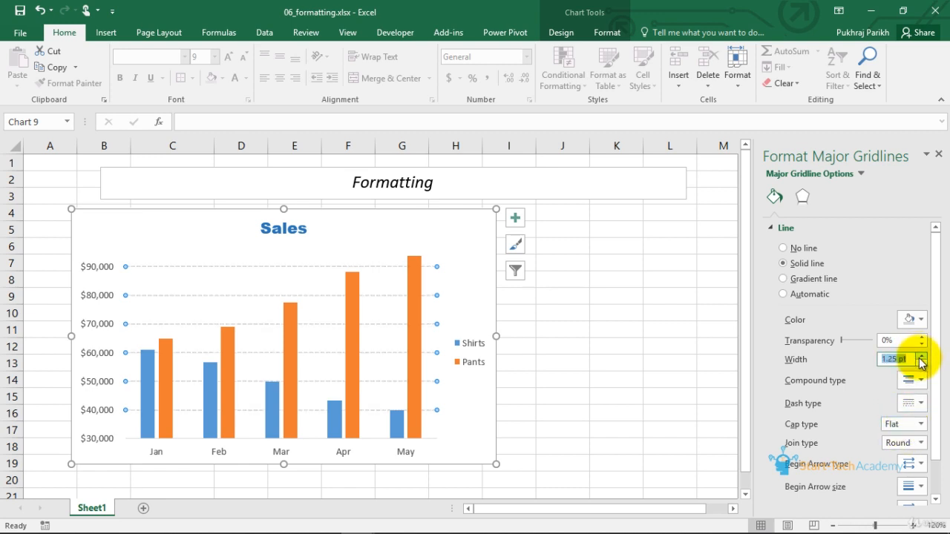
- Try black for the major gridlines, and set their color to a softer gray theme shade
left_click(917, 319)
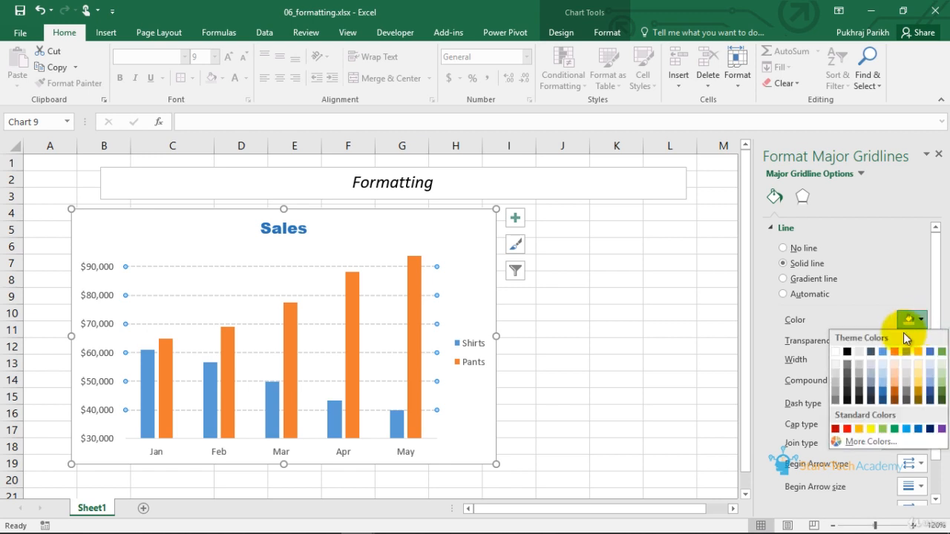
left_click(847, 352)
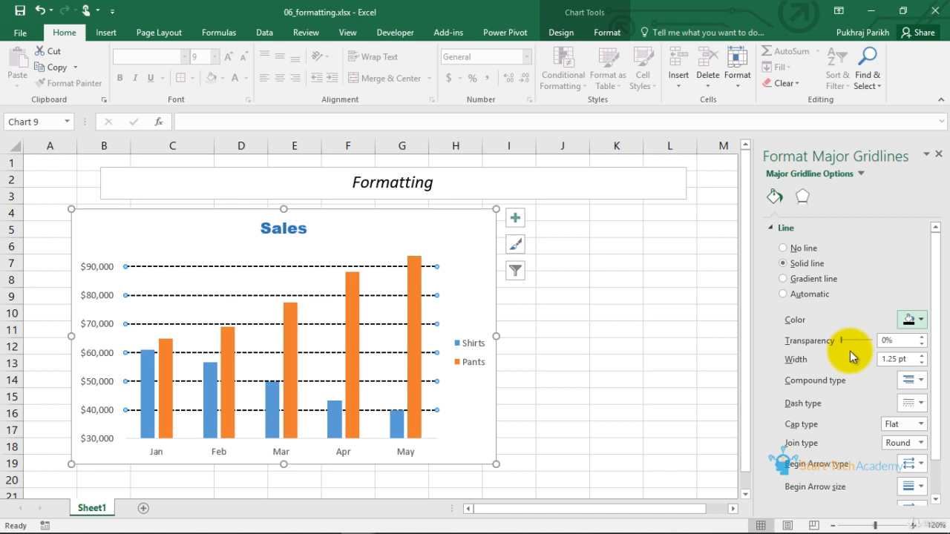
left_click(910, 322)
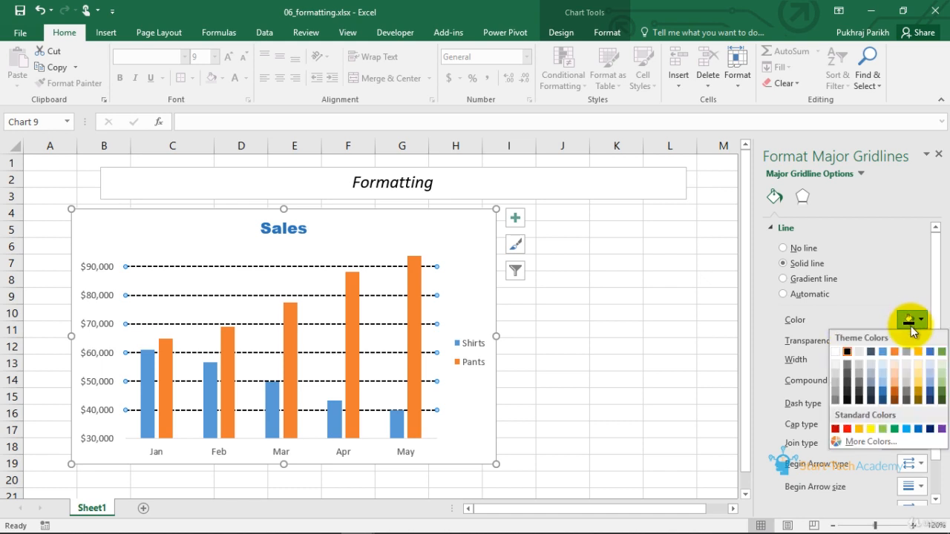
left_click(868, 376)
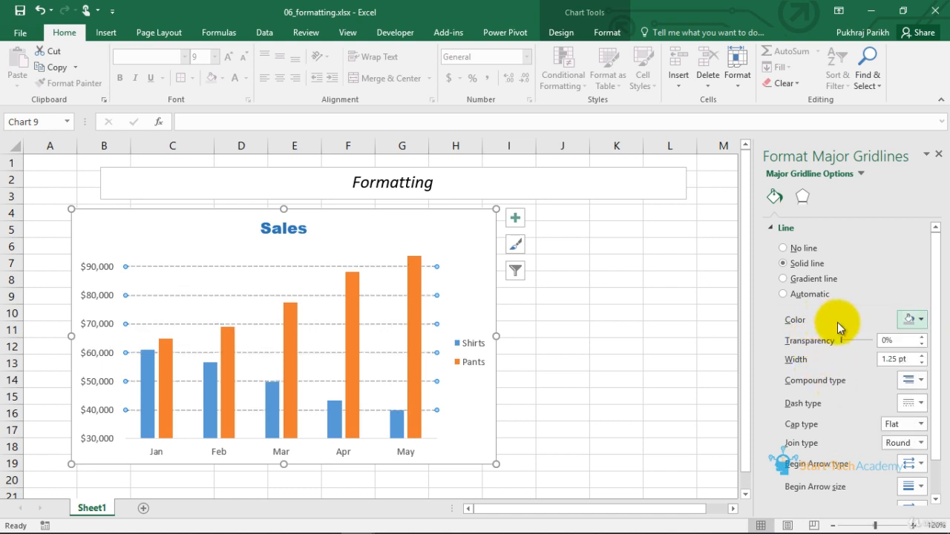
- Select the Shirts data series and give its columns a solid green fill with 0% transparency
left_click(861, 174)
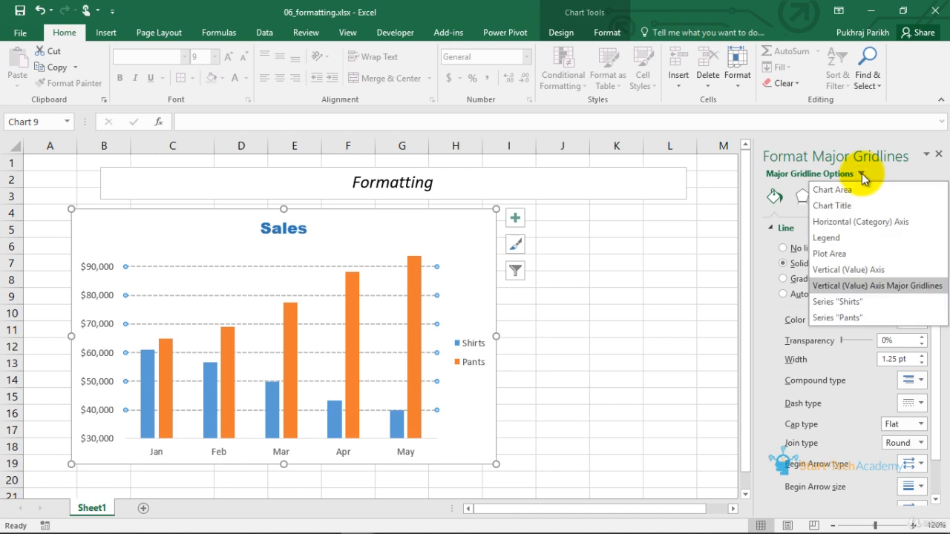
left_click(881, 300)
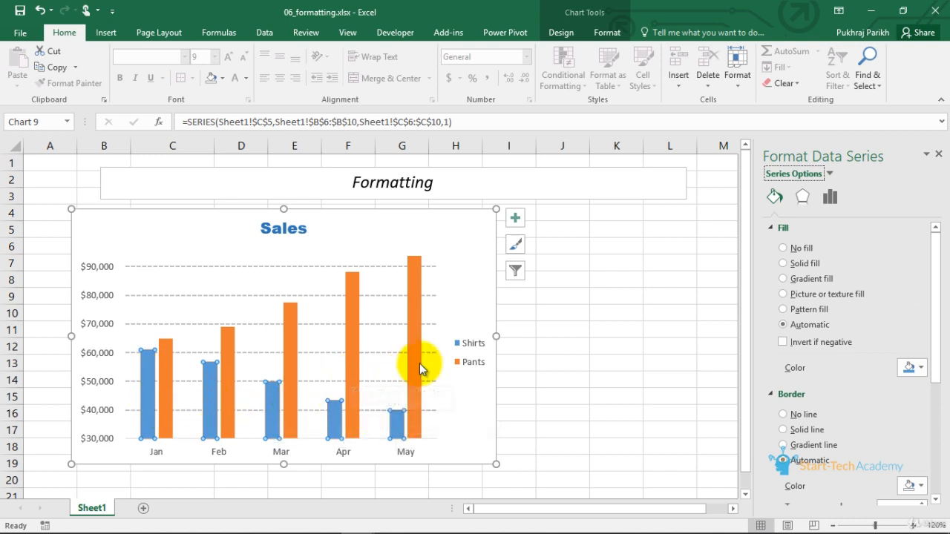
left_click(921, 370)
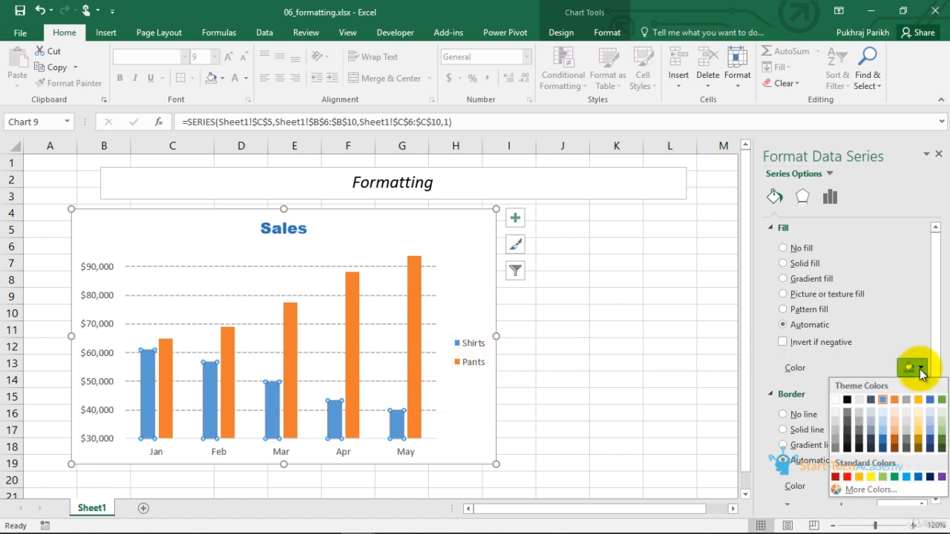
left_click(940, 399)
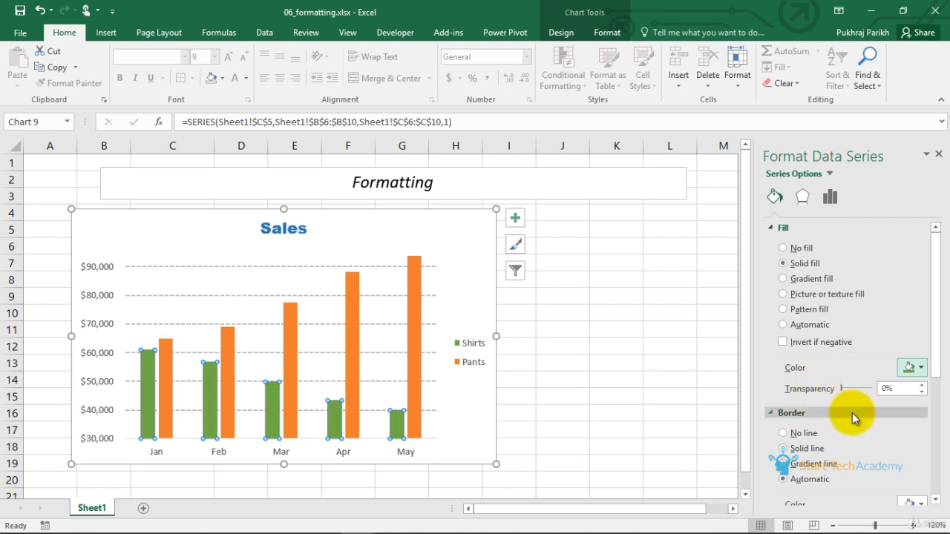
left_click(845, 388)
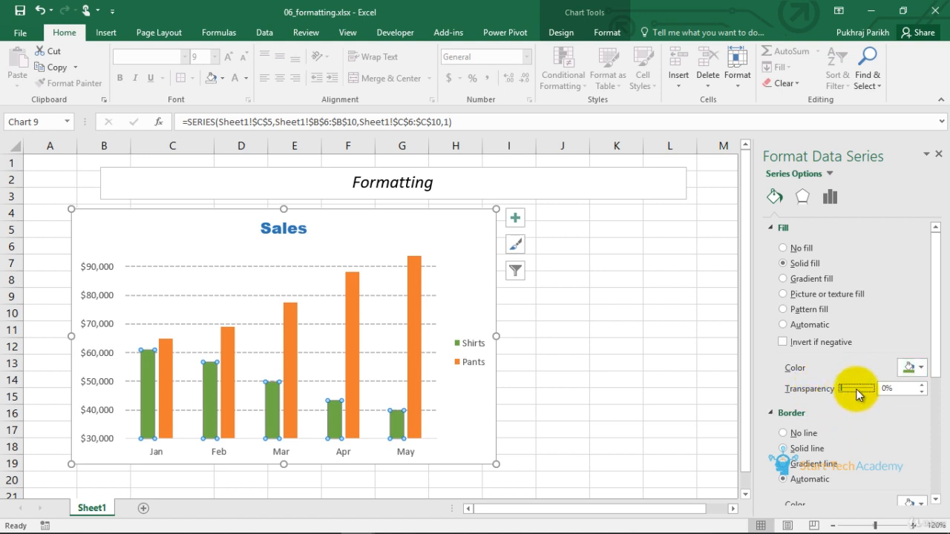
- Try plotting the Shirts series on the secondary axis, and return it to the primary axis
left_click(830, 199)
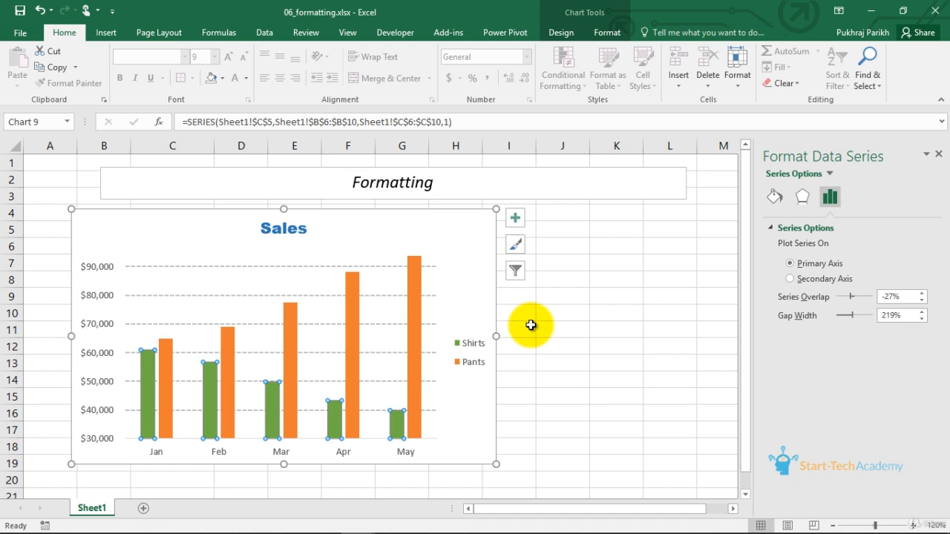
left_click(792, 281)
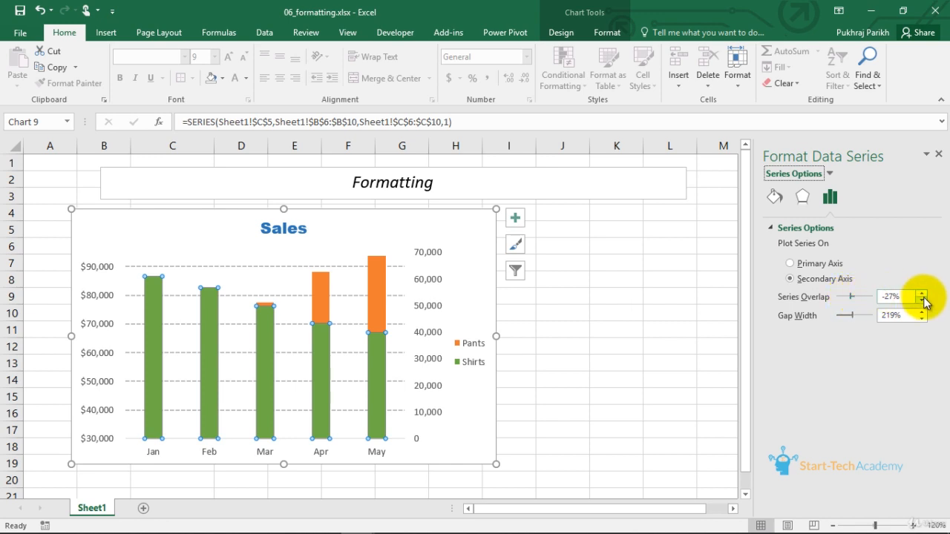
left_click(815, 265)
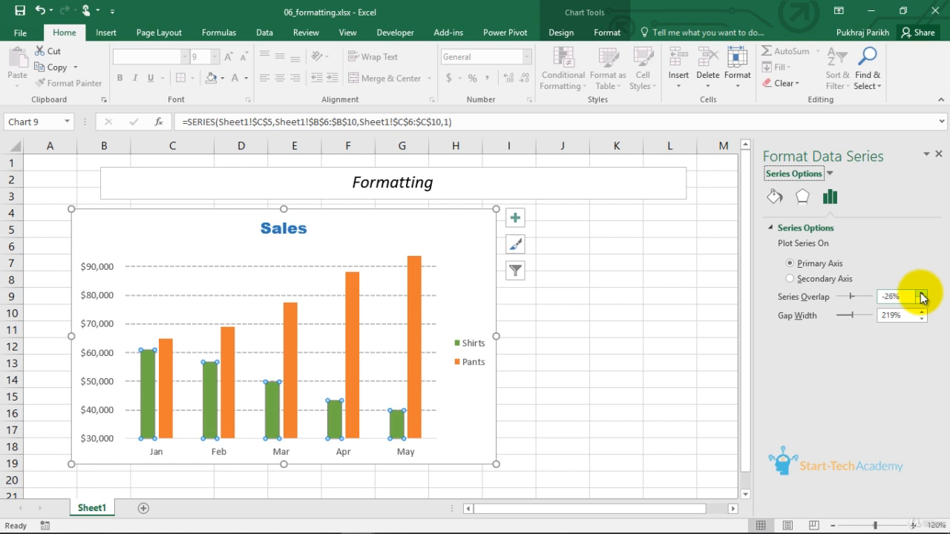
- Try a Series Overlap of 36% for the Shirts and Pants columns, and set the overlap to 0%
left_click(920, 293)
left_click(921, 294)
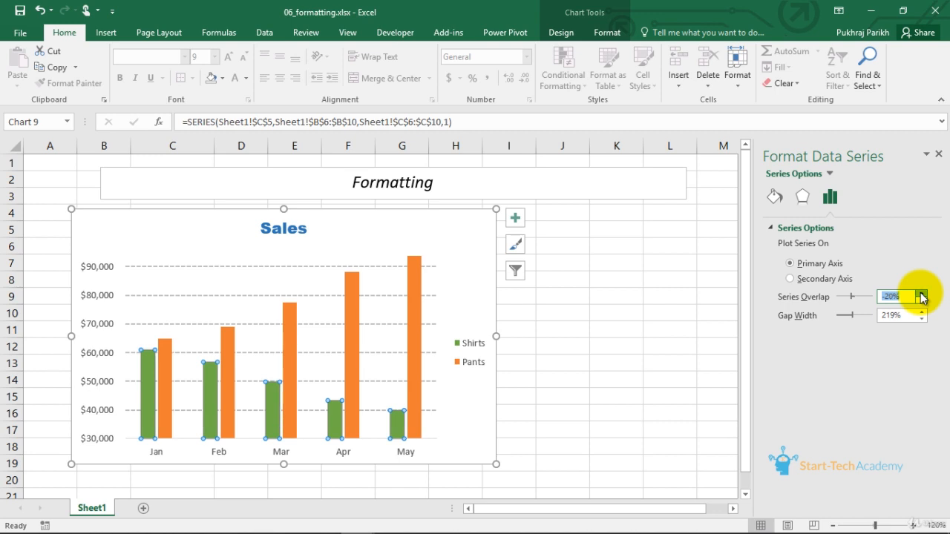
left_click_drag(921, 294, 921, 294)
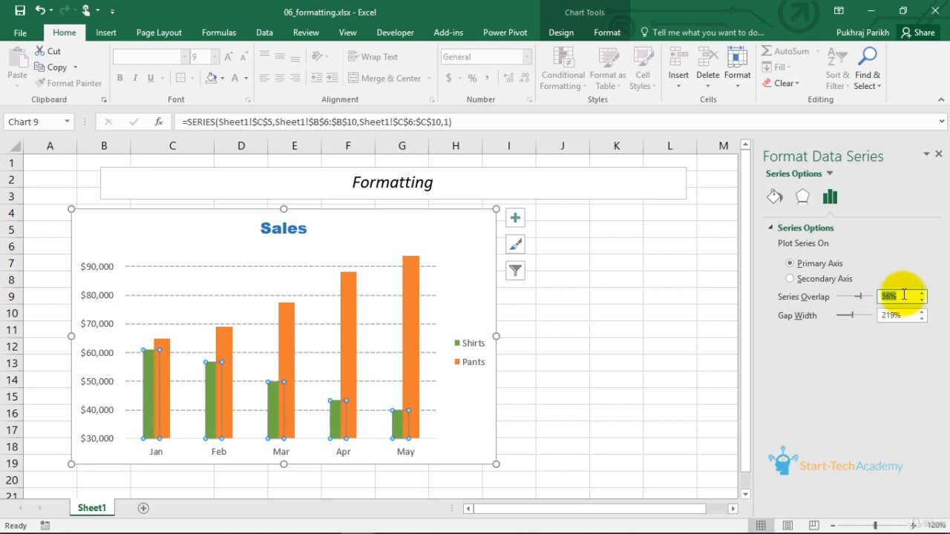
key("Return")
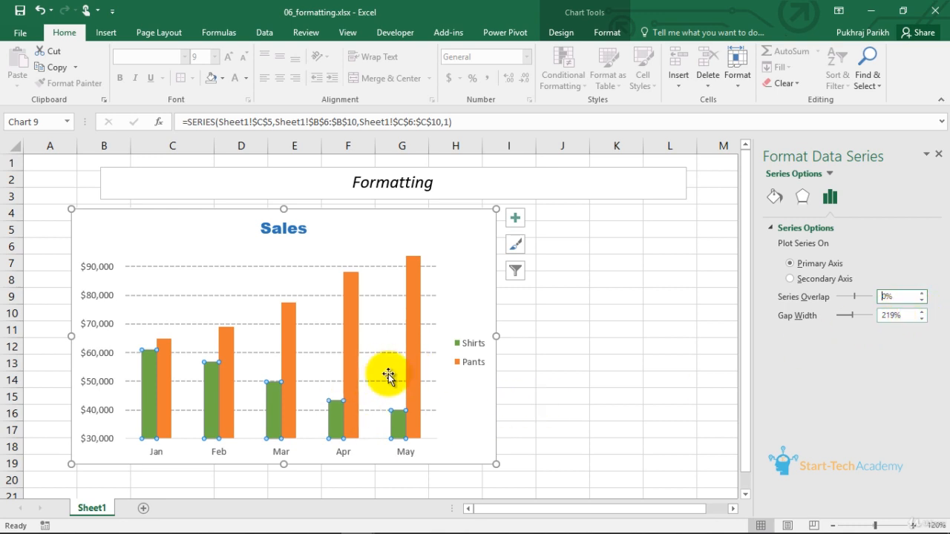
- Reduce the Gap Width between the monthly column groups to 99%
left_click(922, 311)
left_click(922, 312)
left_click(922, 318)
left_click(921, 320)
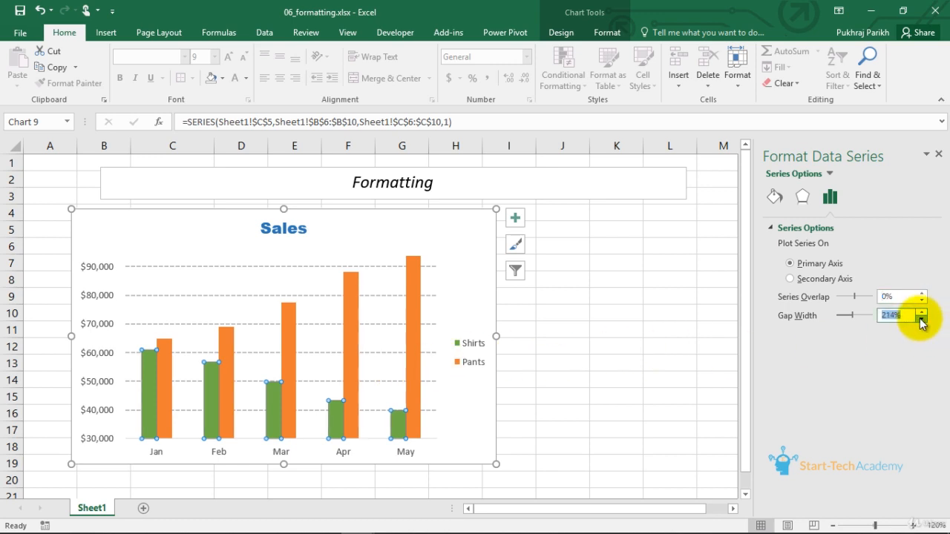
left_click(923, 320)
left_click(922, 320)
left_click(923, 320)
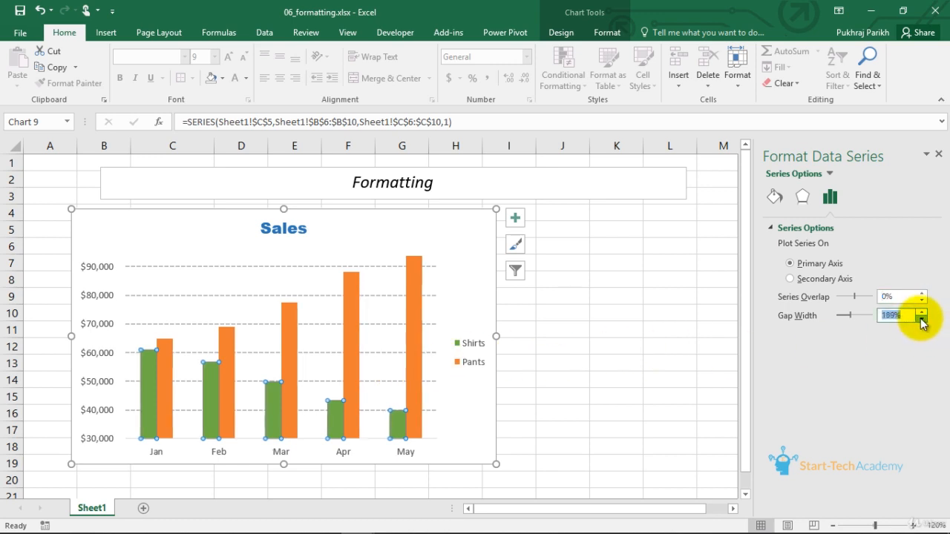
left_click(922, 319)
left_click(922, 320)
left_click(922, 320)
left_click(922, 320)
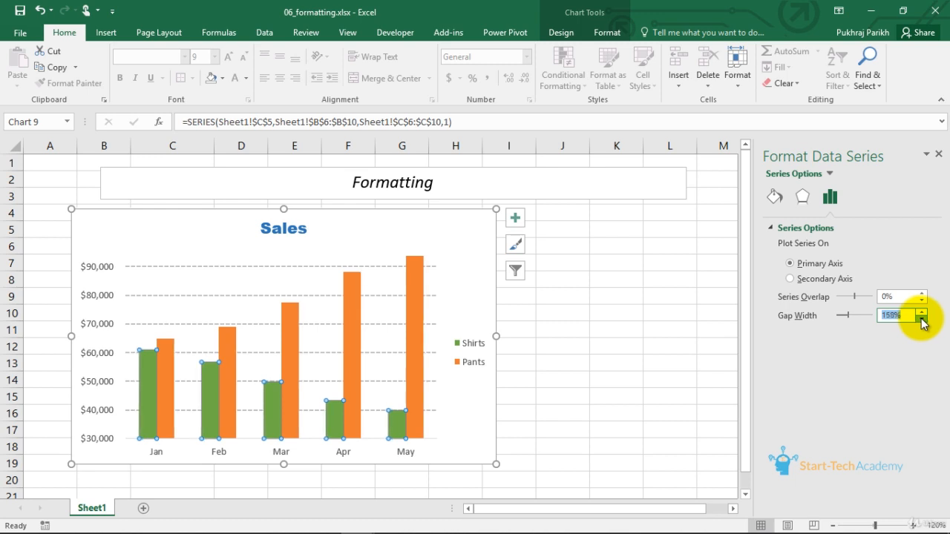
left_click(922, 320)
left_click(922, 319)
left_click(922, 320)
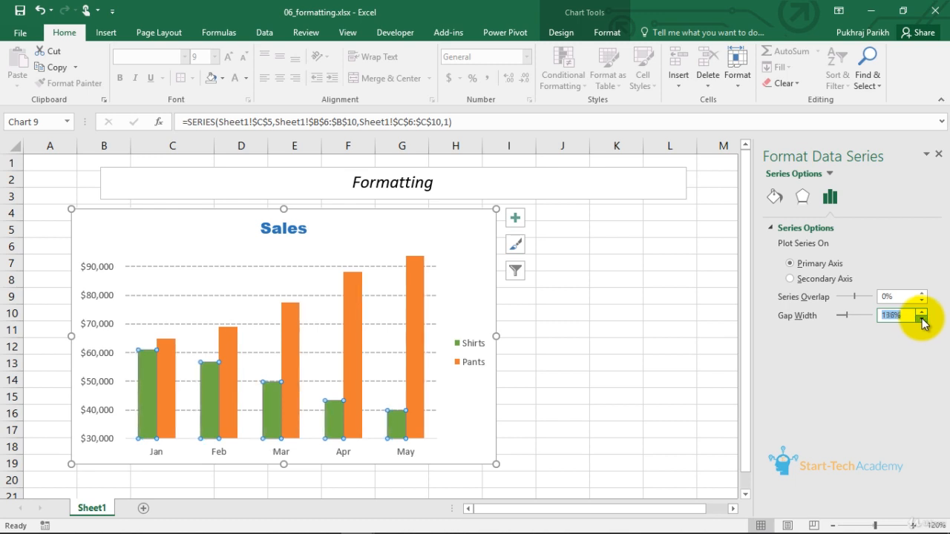
left_click(922, 320)
left_click(922, 320)
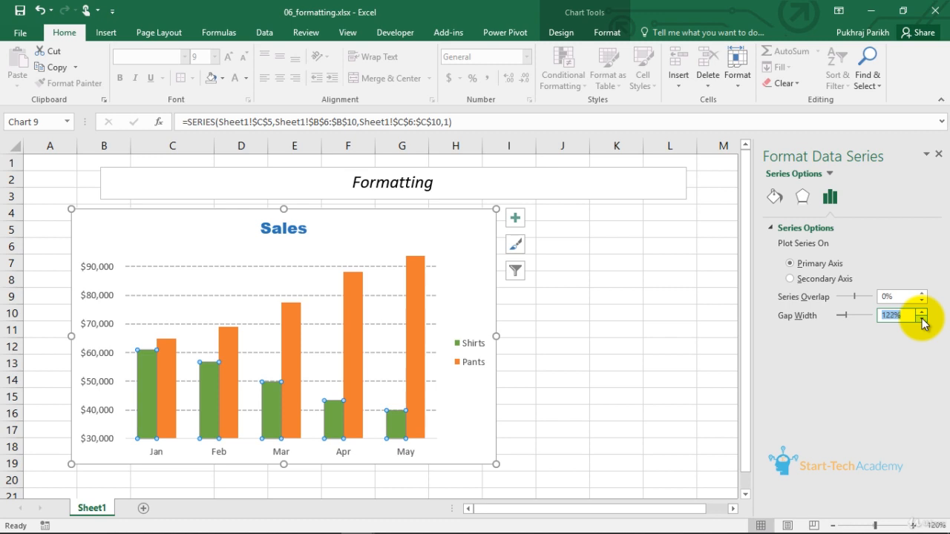
left_click(923, 319)
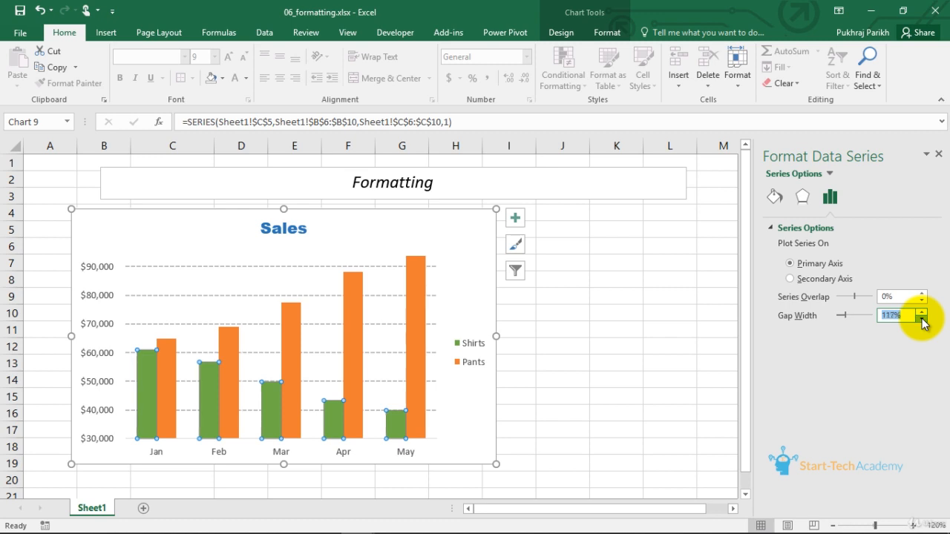
left_click(922, 320)
left_click(922, 319)
left_click(922, 320)
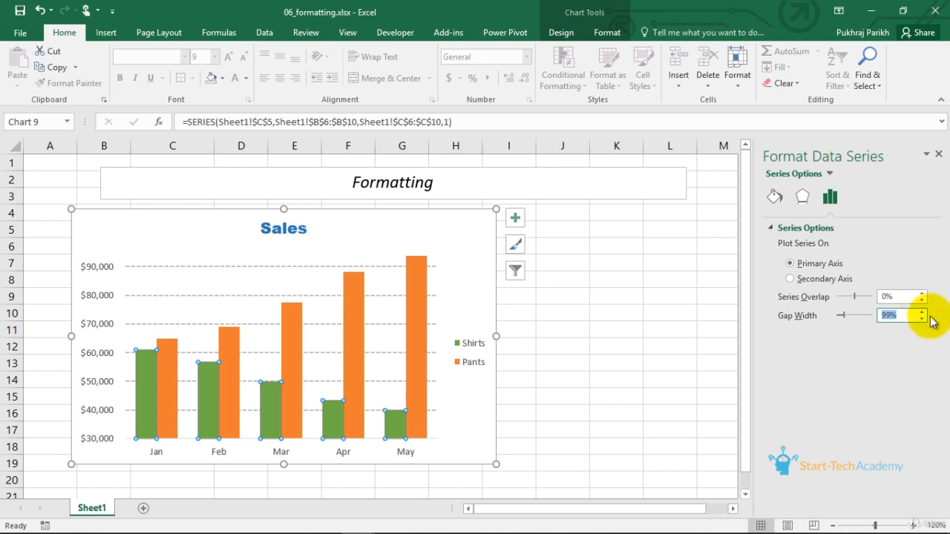
- Increase the Gap Width between the monthly column groups to 147%
left_click(923, 313)
left_click(923, 312)
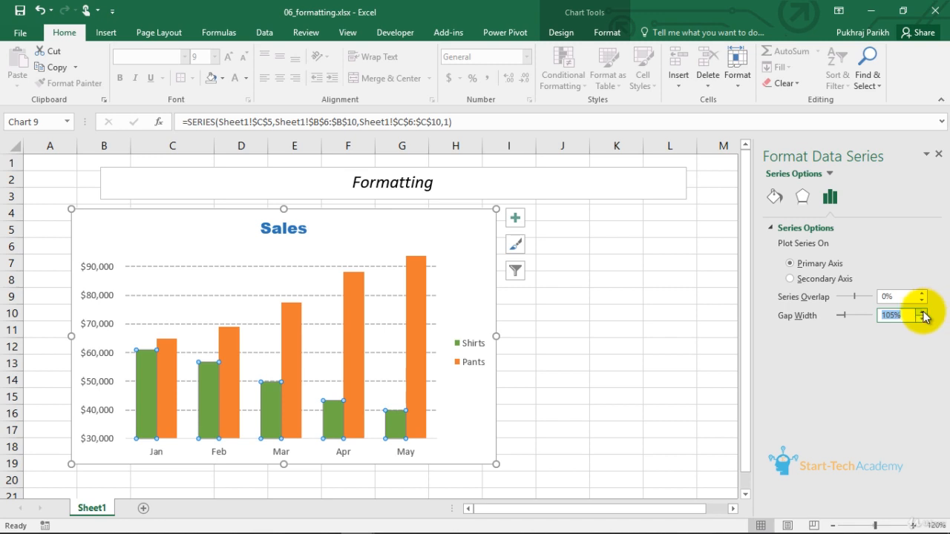
left_click(922, 312)
left_click(921, 314)
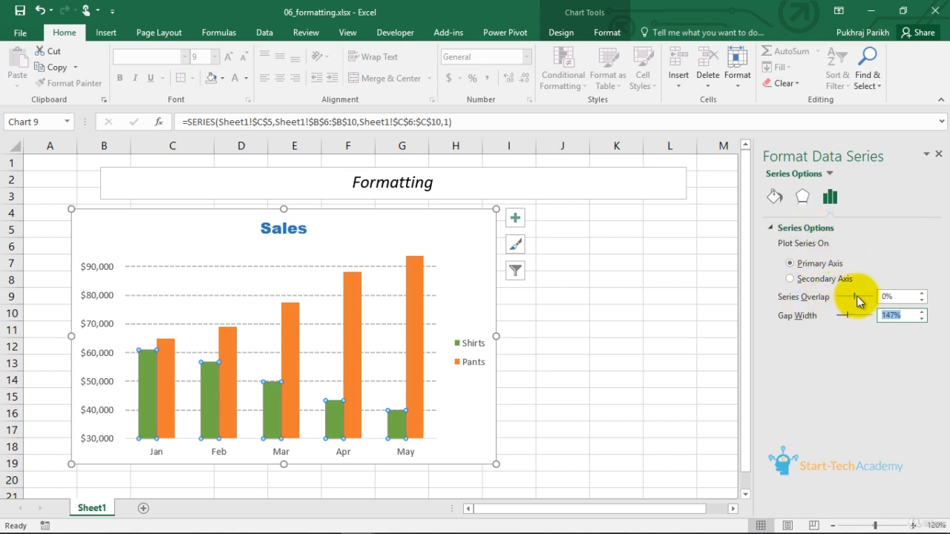
- Set the Series Overlap of the columns to -17% and their Gap Width to 93%
left_click(921, 300)
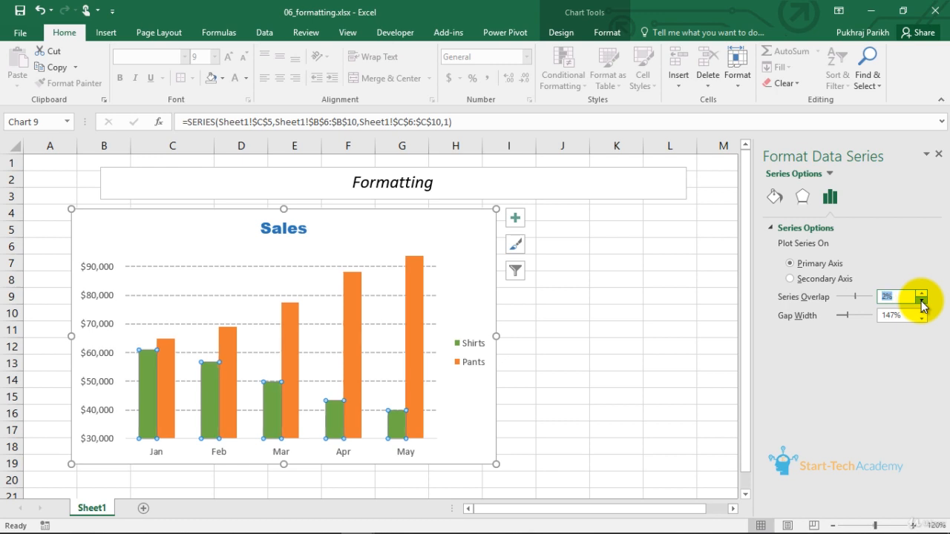
left_click(921, 301)
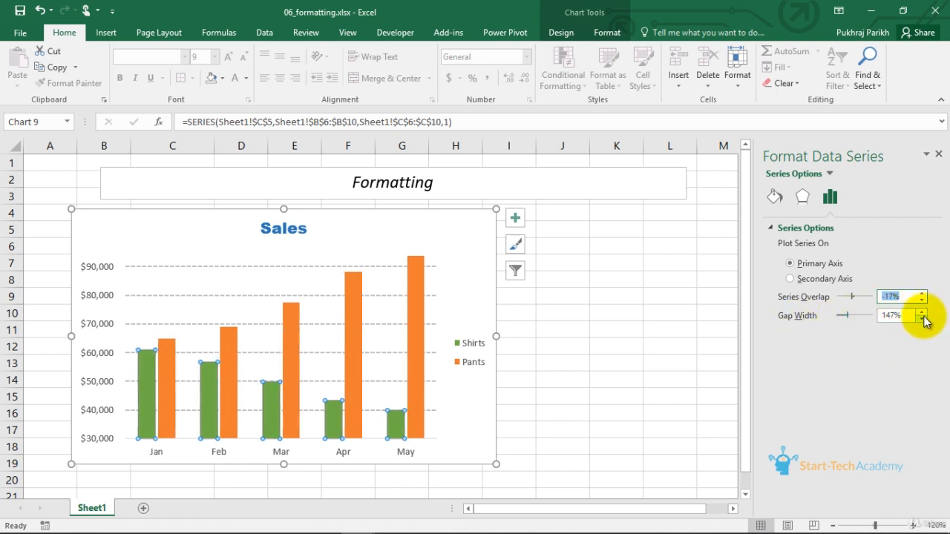
left_click(922, 319)
left_click(921, 319)
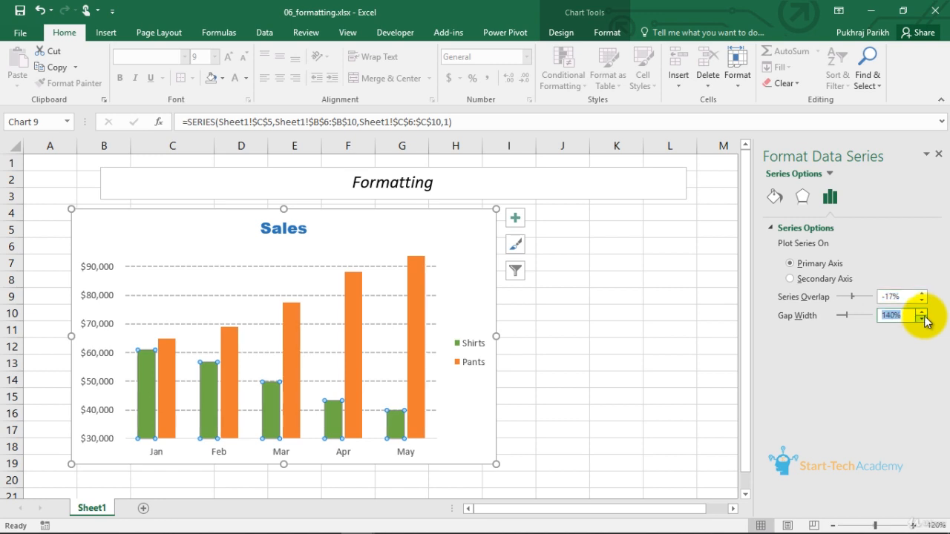
left_click(922, 312)
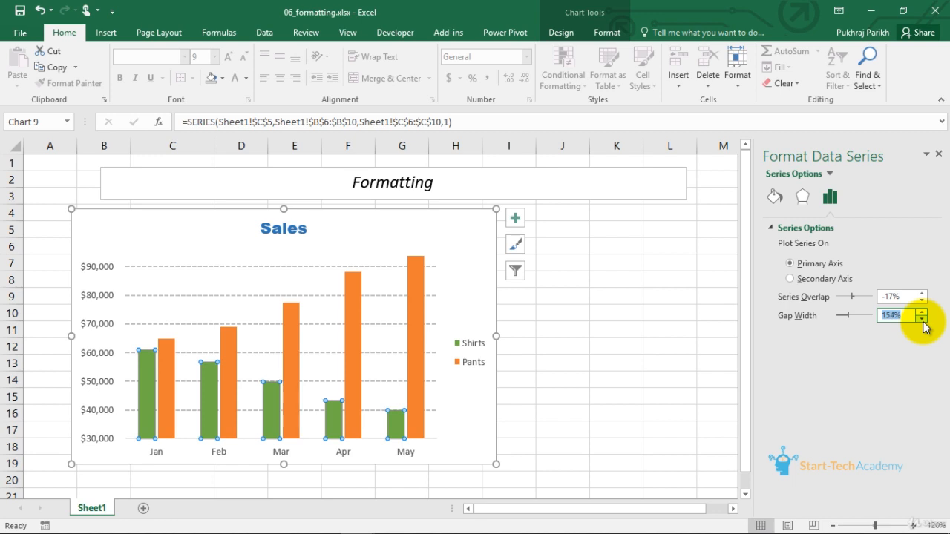
left_click(922, 319)
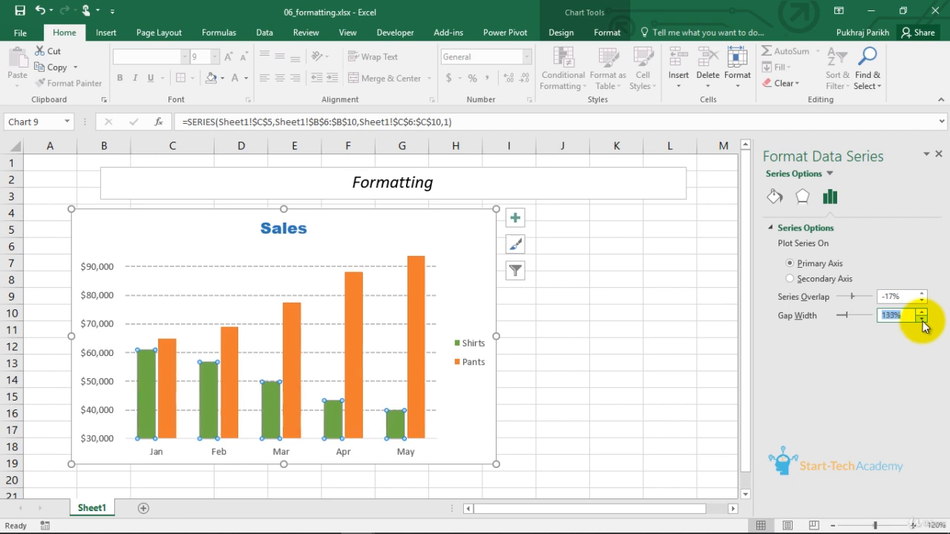
left_click(922, 319)
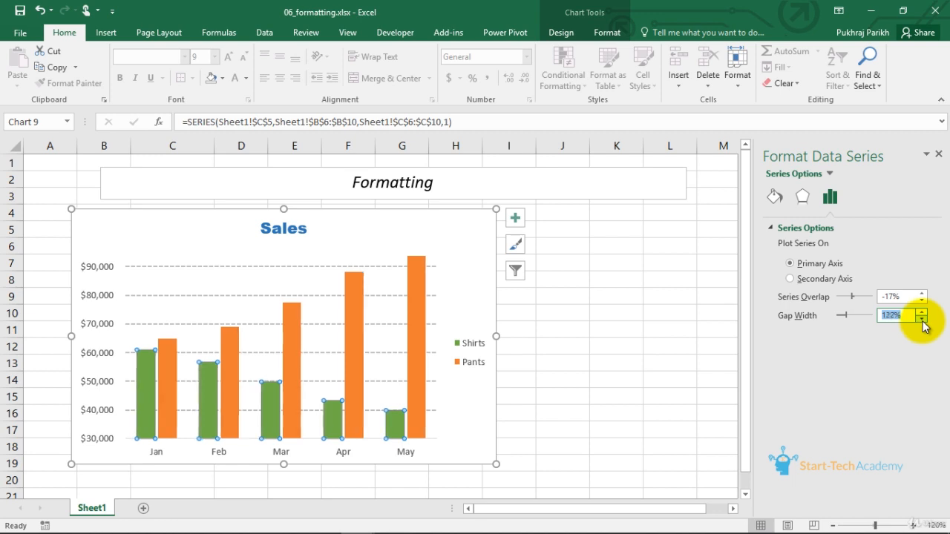
left_click(922, 319)
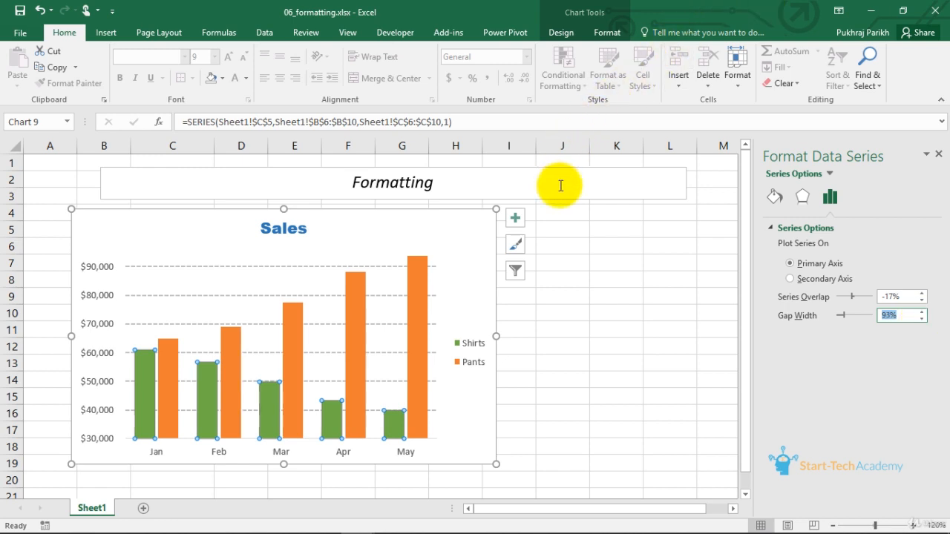
- Add a Primary Horizontal axis title to the Sales chart
left_click(515, 218)
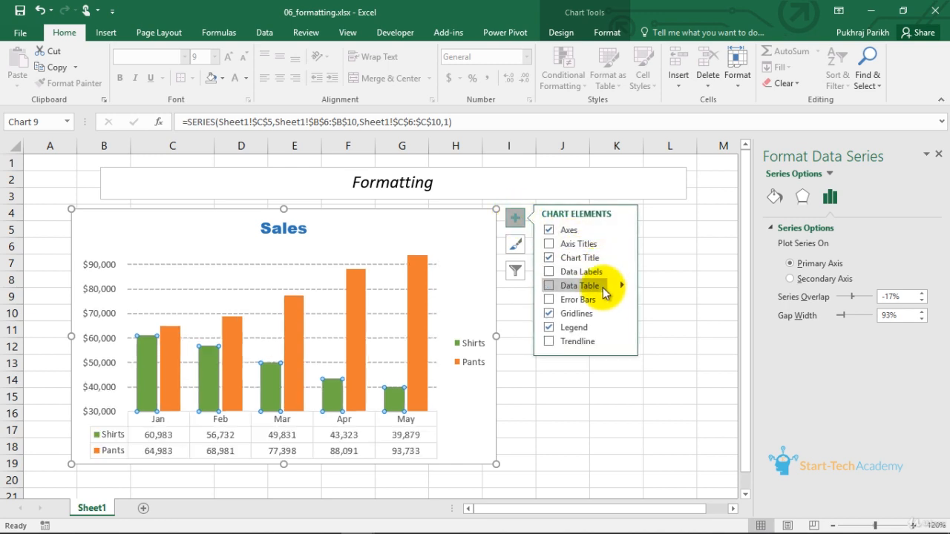
left_click(621, 242)
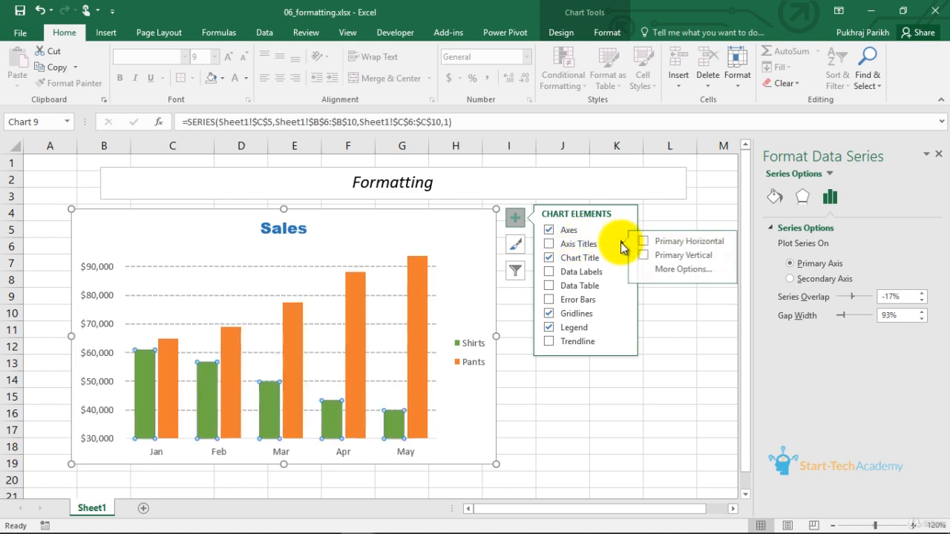
left_click(679, 245)
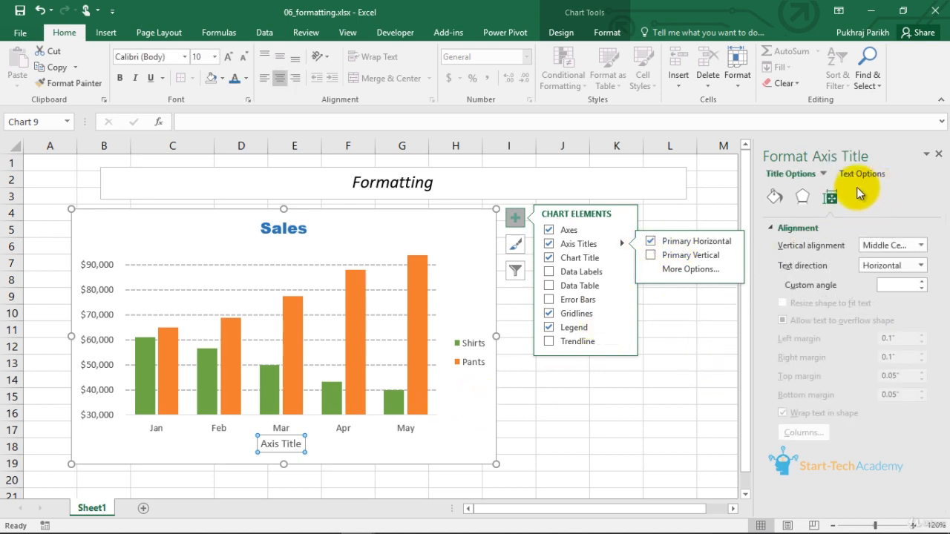
- Select the Horizontal (Category) Axis Title as the element to format and show its fill and border options
left_click(821, 174)
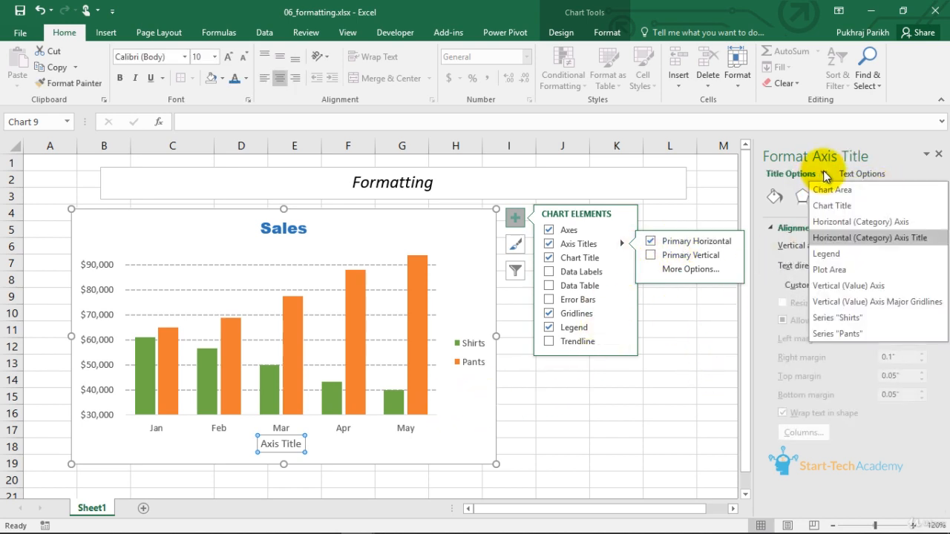
left_click(861, 237)
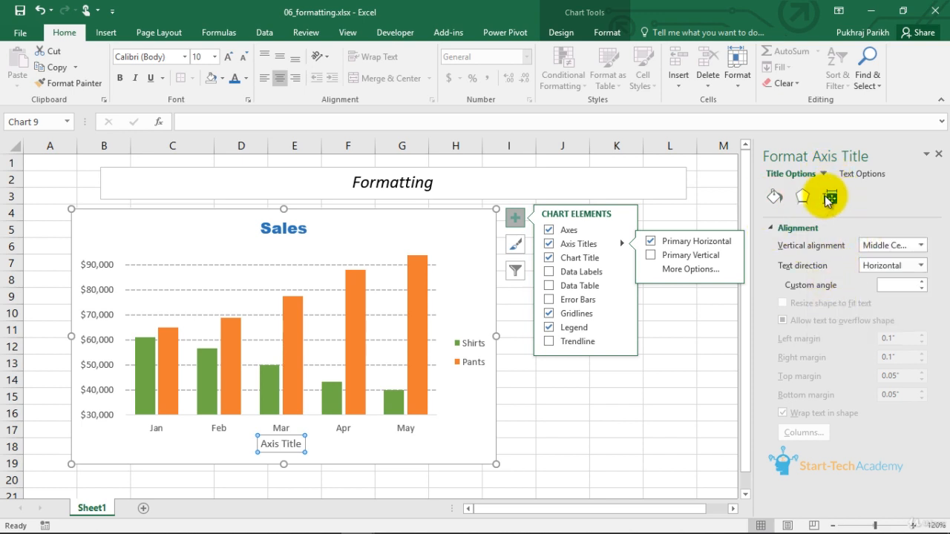
left_click(781, 200)
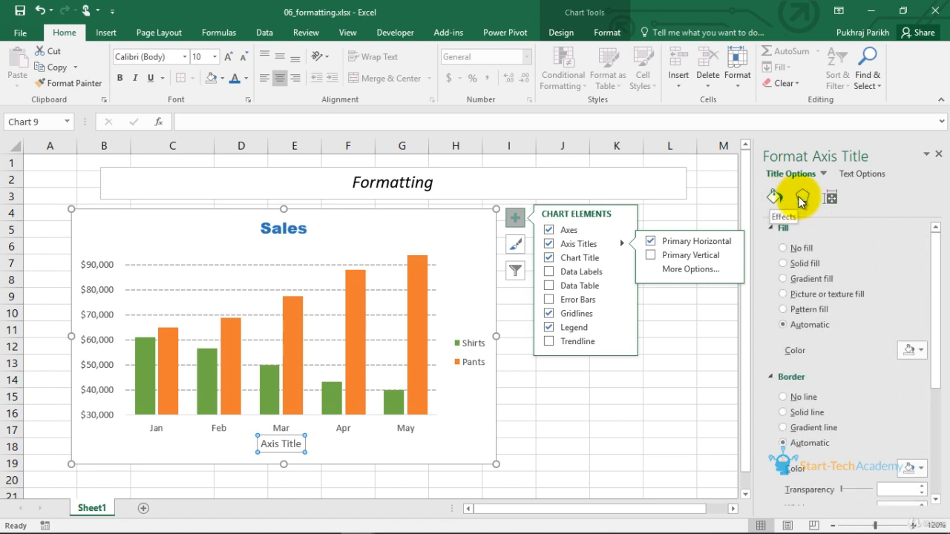